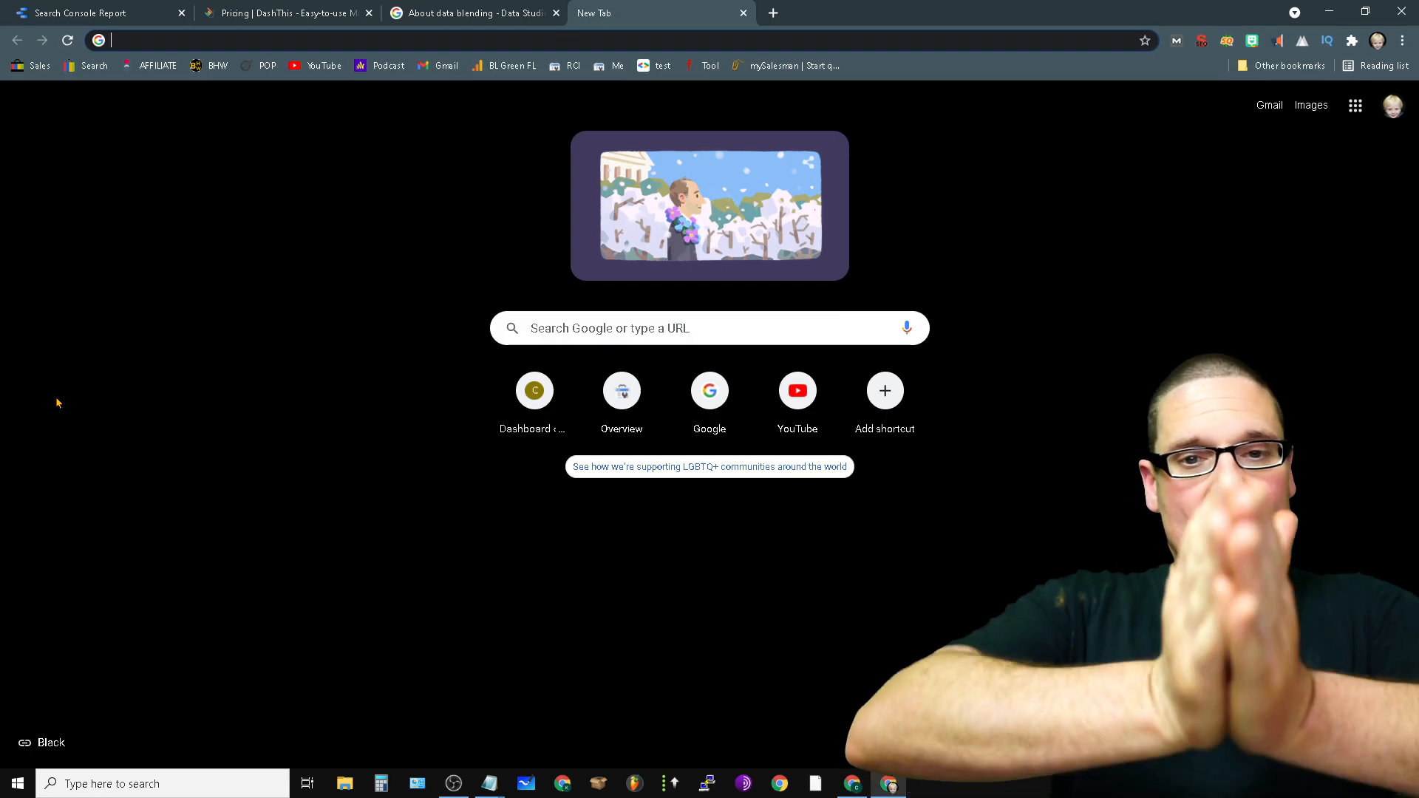
Run a Google search for 'seo reporting tools' and look over the listed tools
left_click(590, 332)
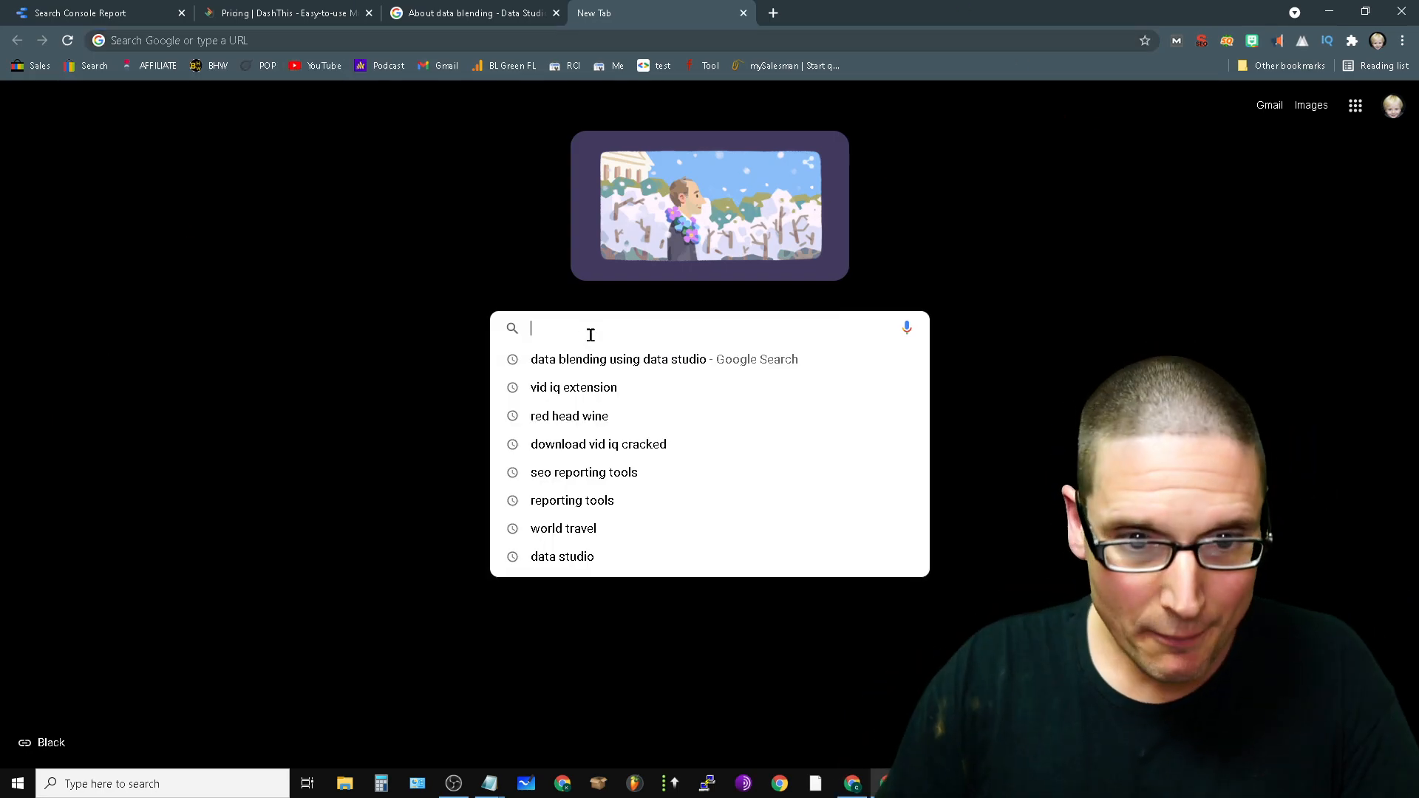
type("seo report")
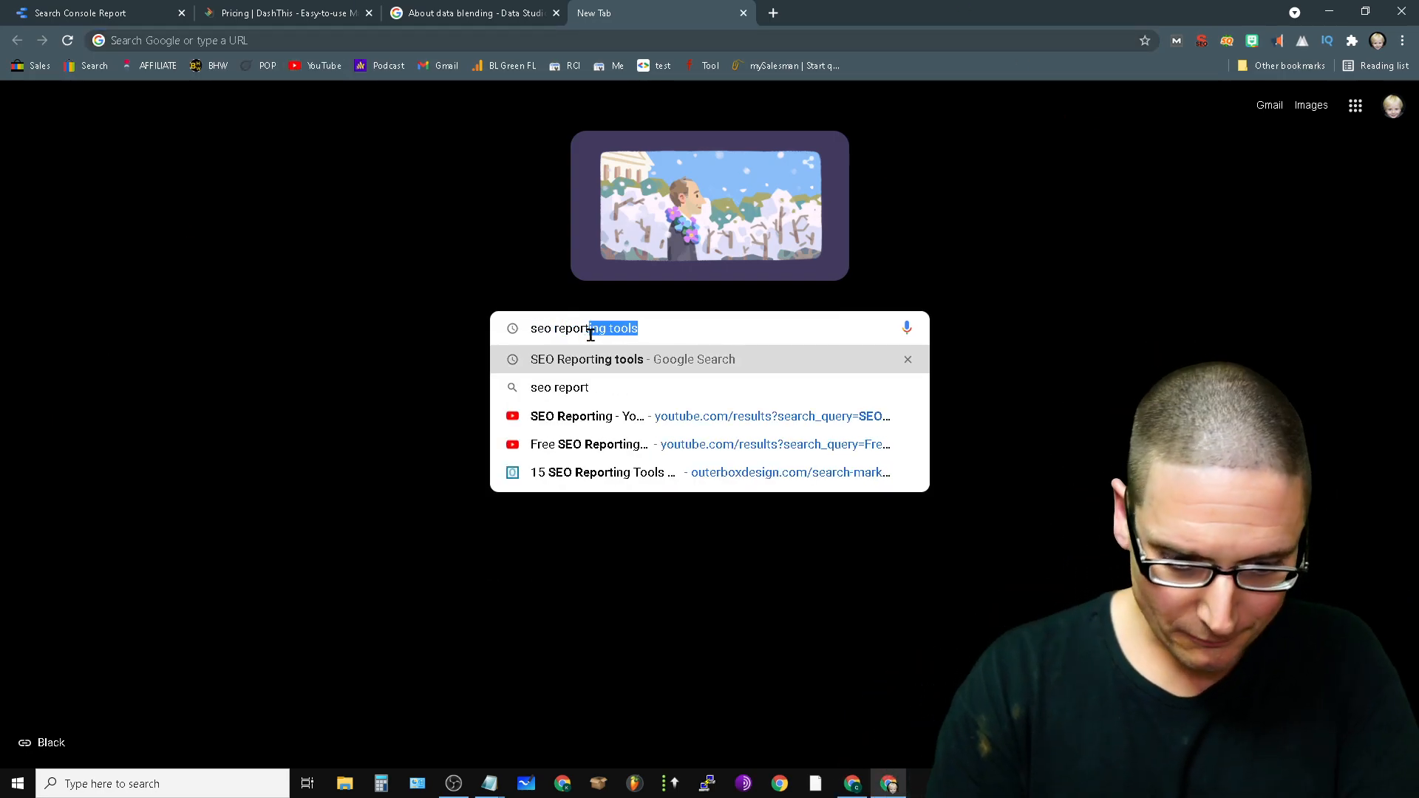
type("ing too")
key("Return")
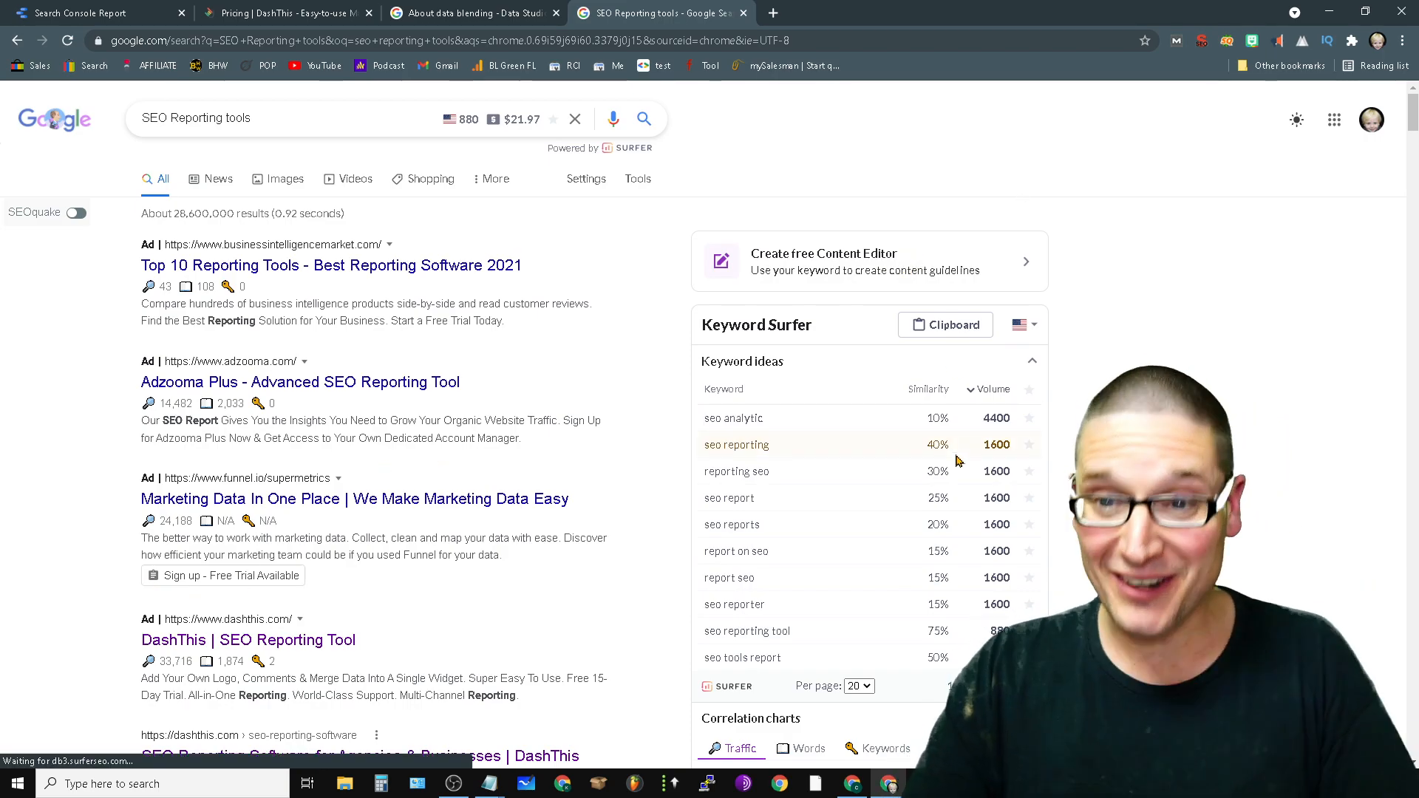
scroll(973, 443, "down", 8)
scroll(876, 697, "down", 4)
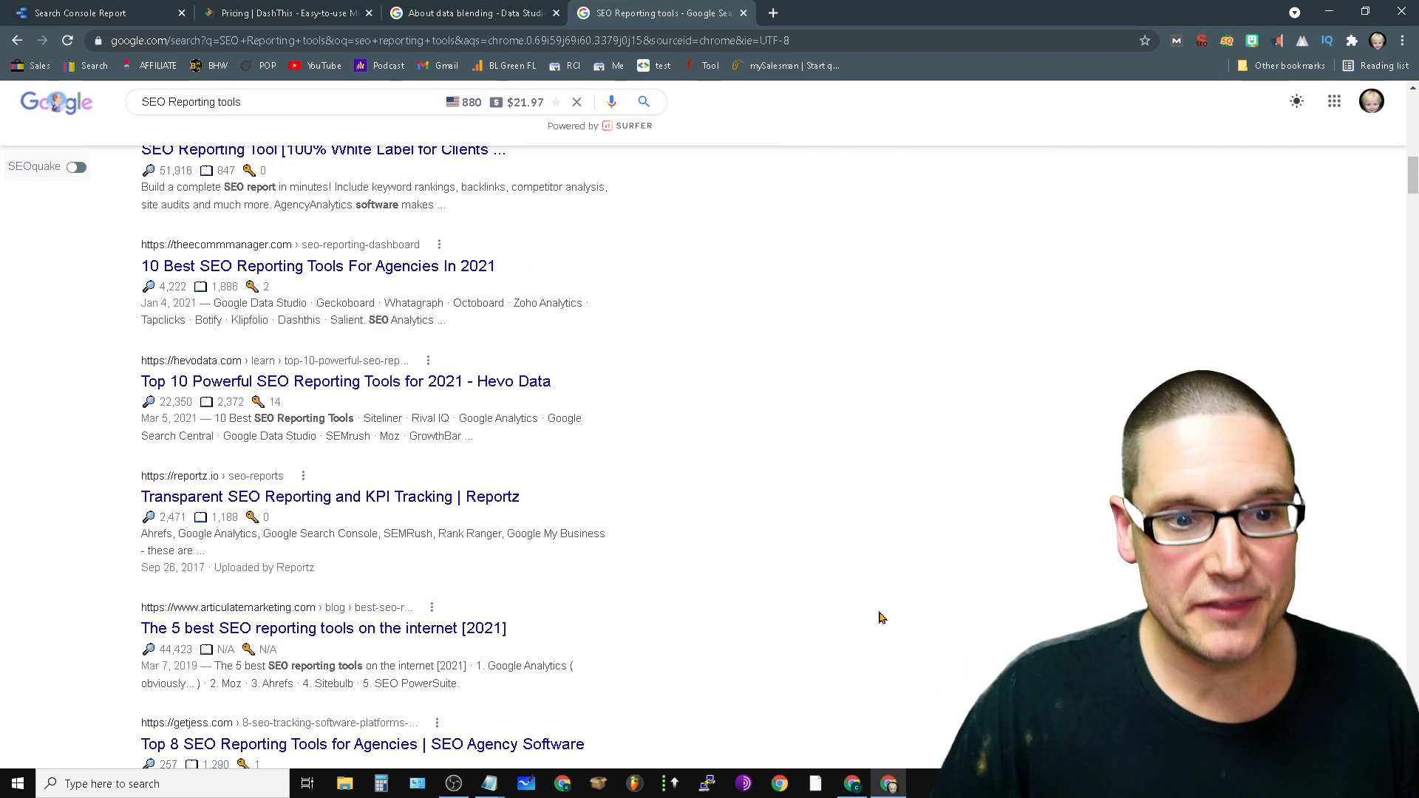
Review DashThis plan prices, highlighting the Individual plan, then return to the Data Studio report
left_click(283, 12)
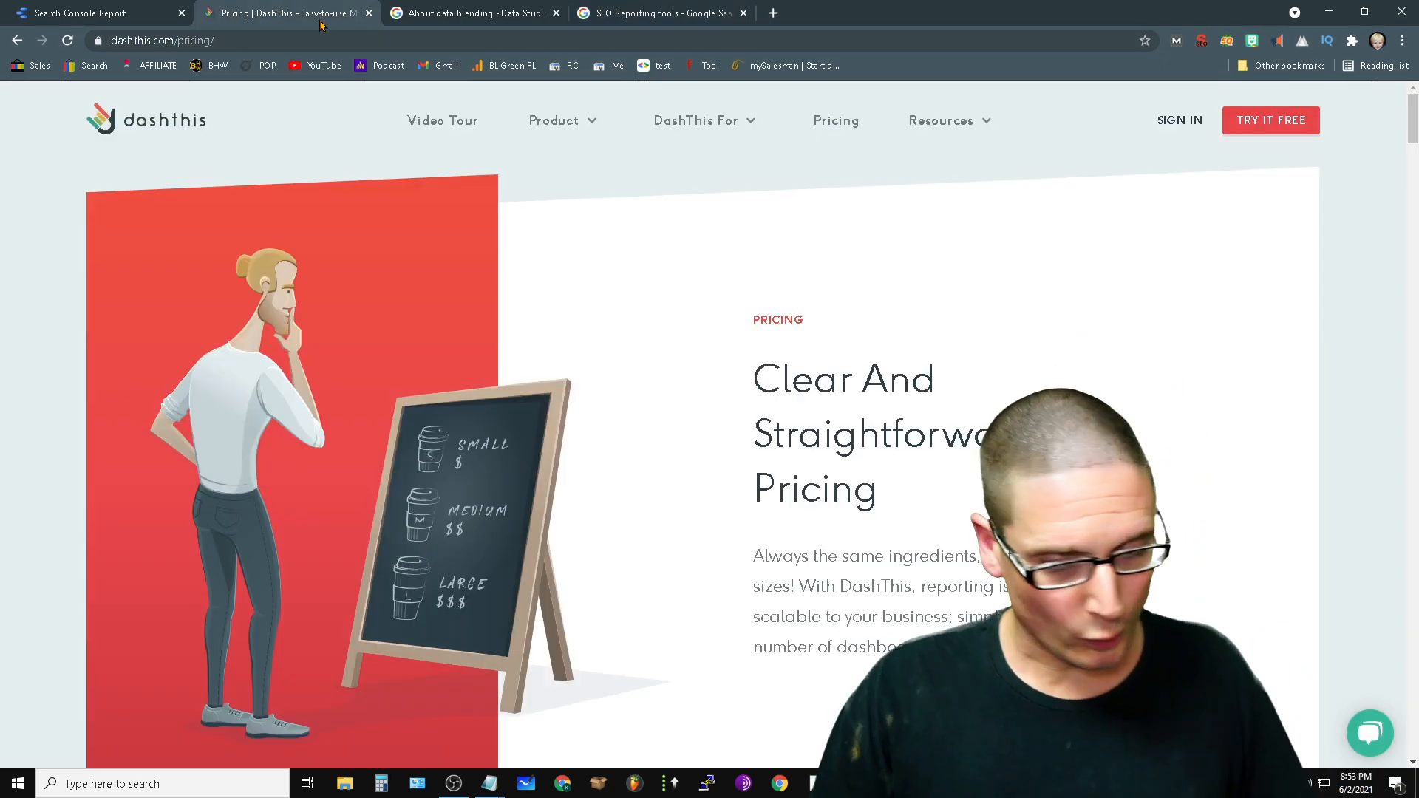
scroll(727, 309, "down", 8)
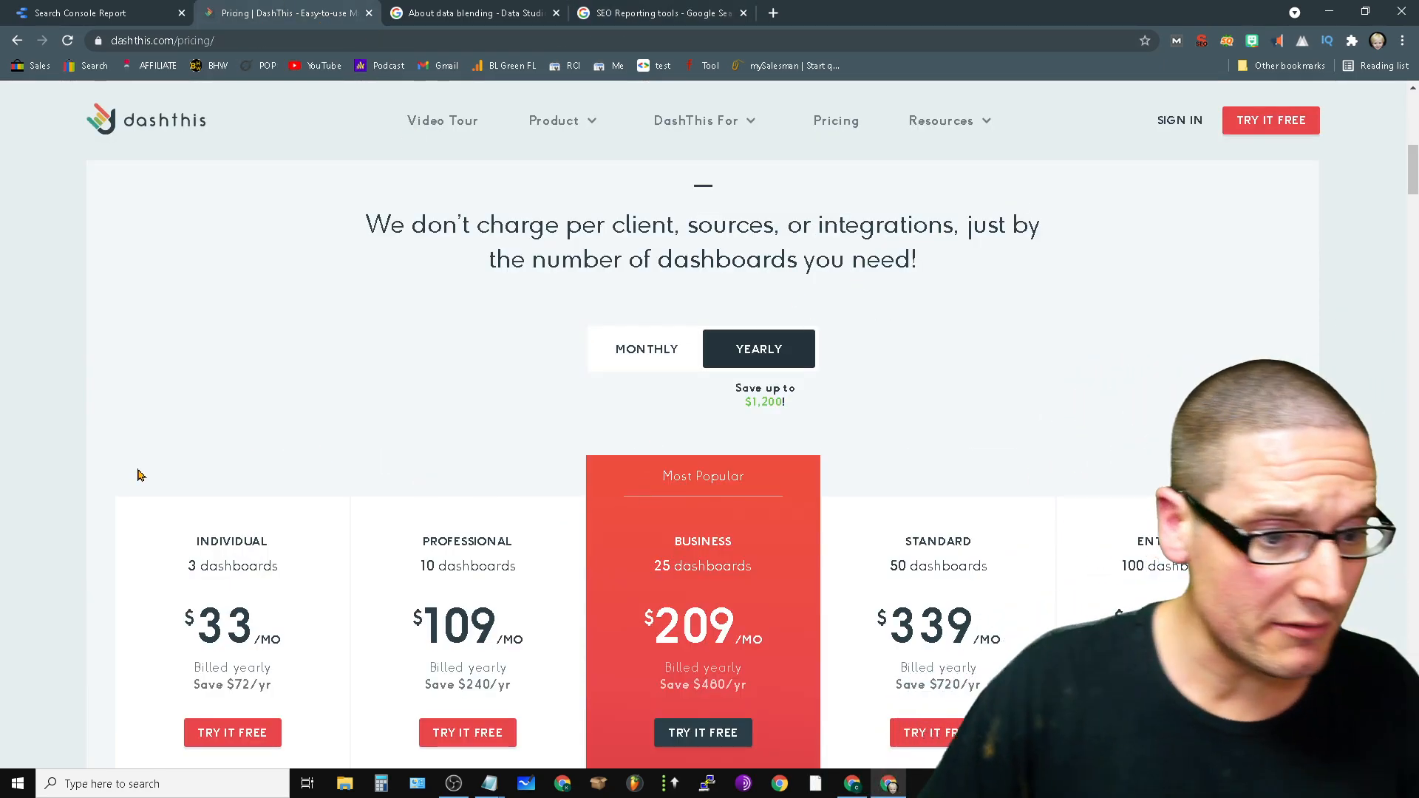
scroll(144, 466, "down", 8)
scroll(406, 634, "up", 8)
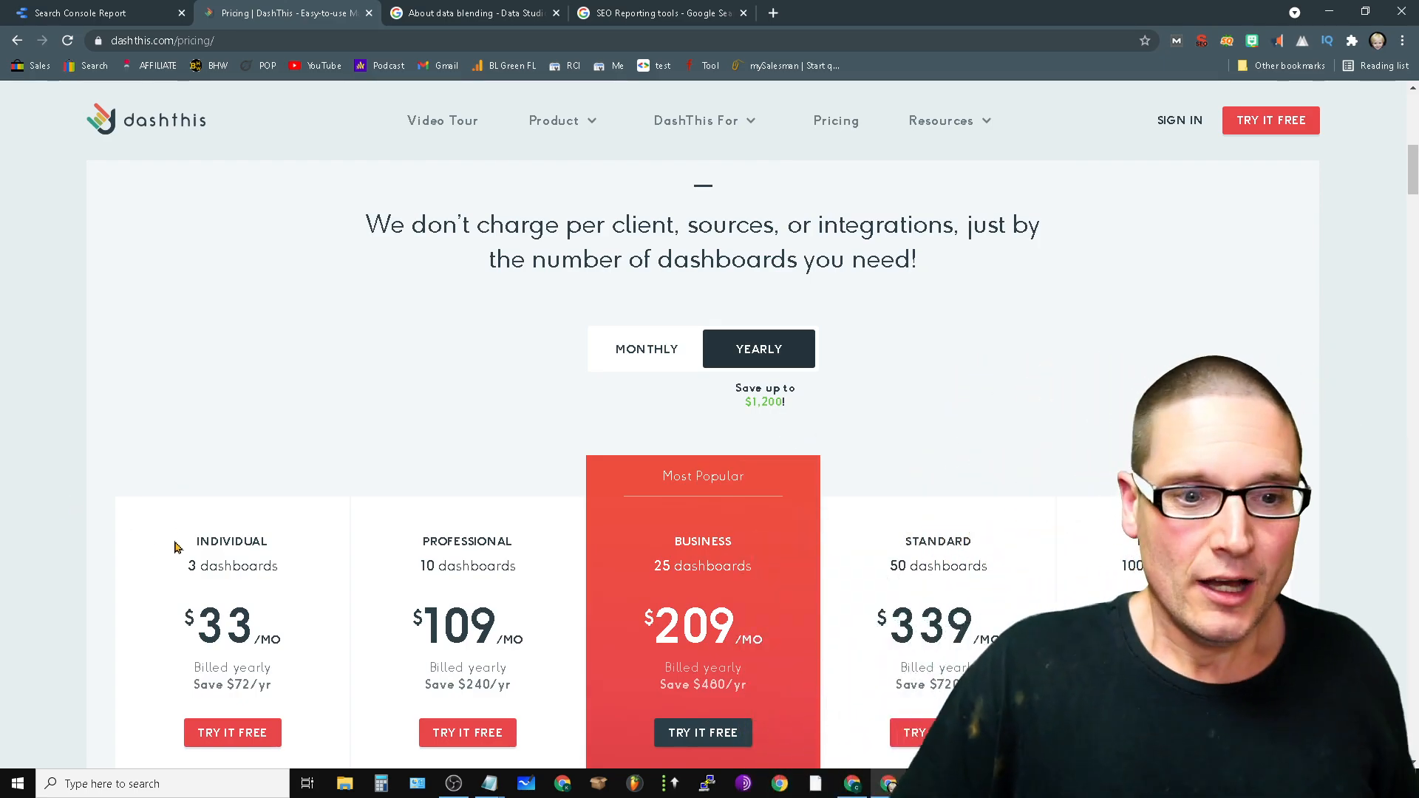
scroll(746, 543, "down", 2)
scroll(746, 544, "down", 2)
scroll(343, 290, "up", 2)
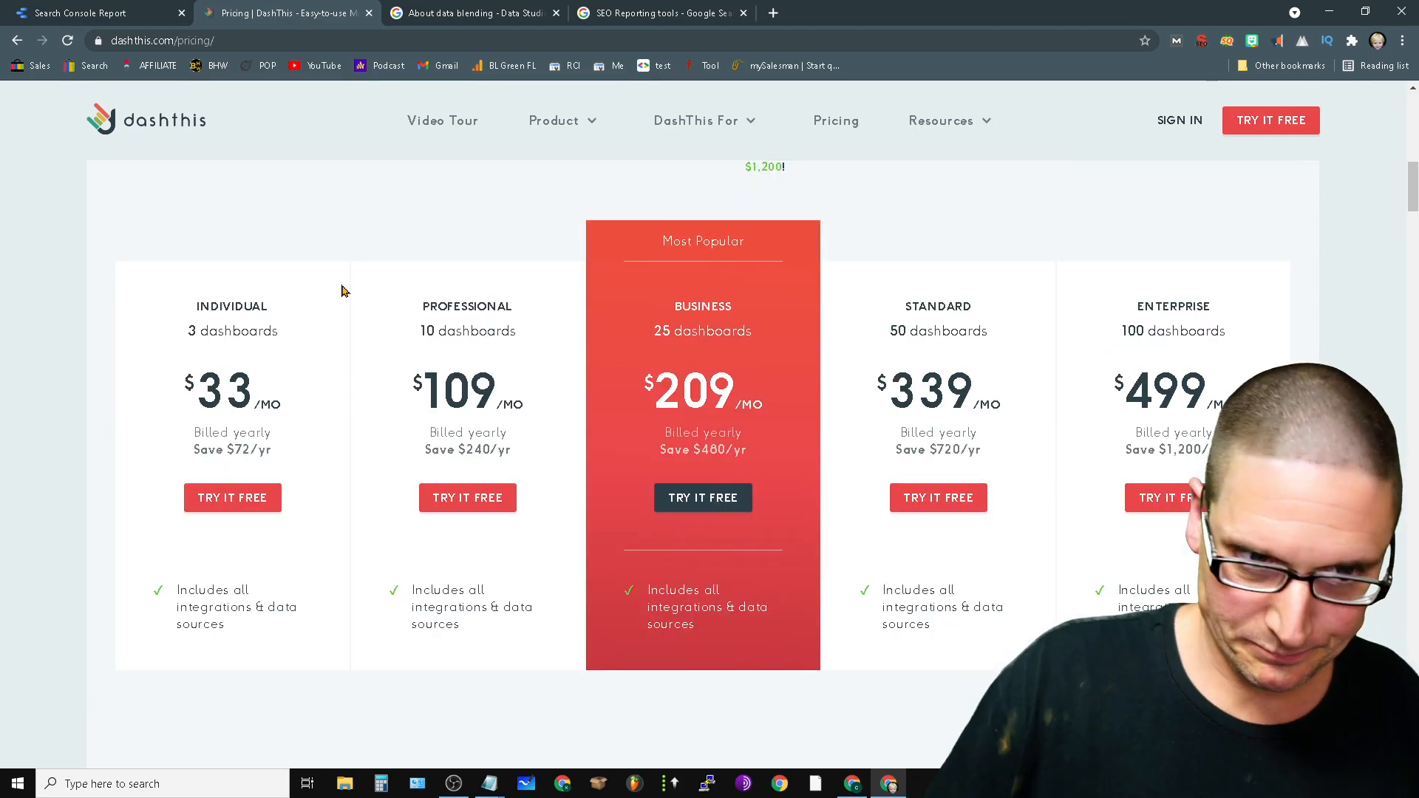
left_click_drag(204, 386, 178, 388)
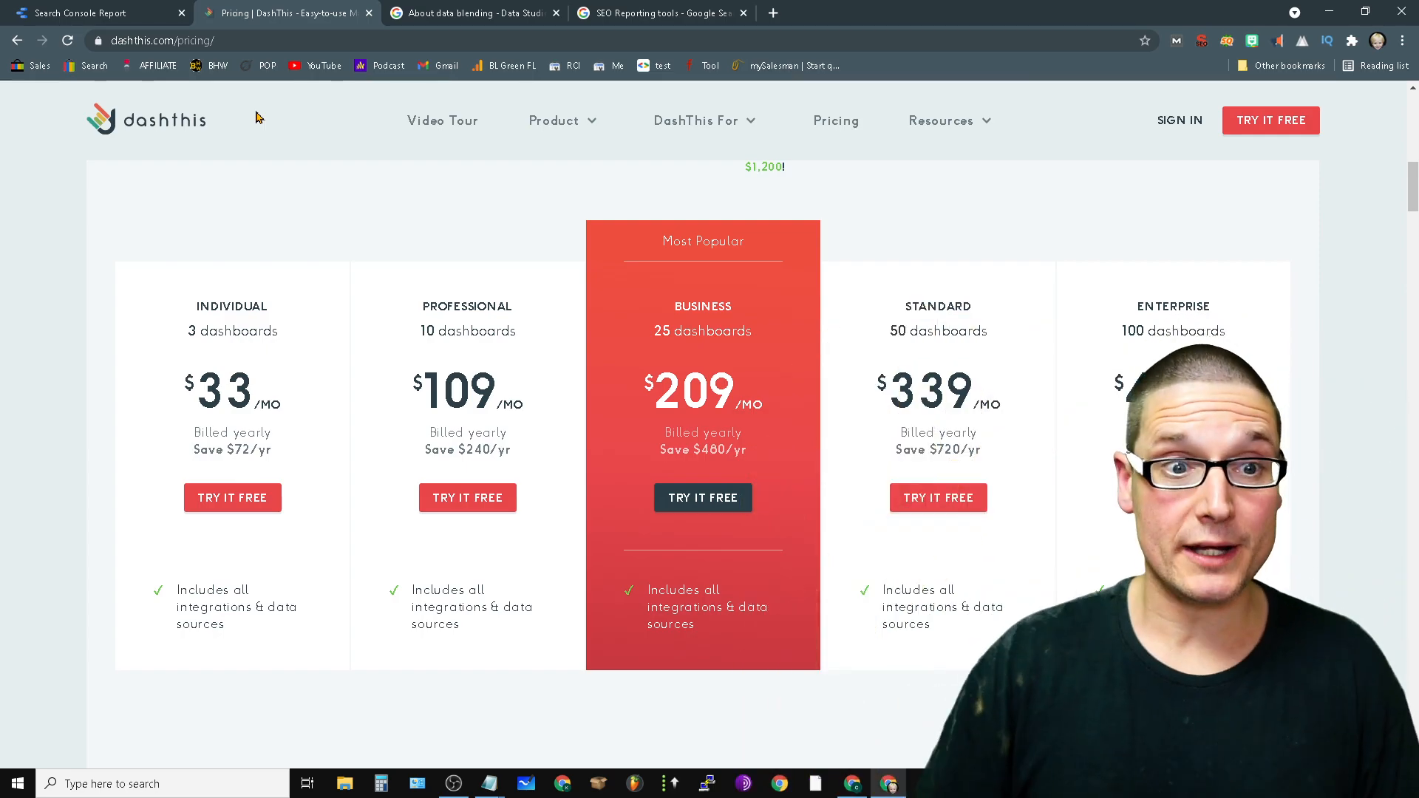
left_click(80, 13)
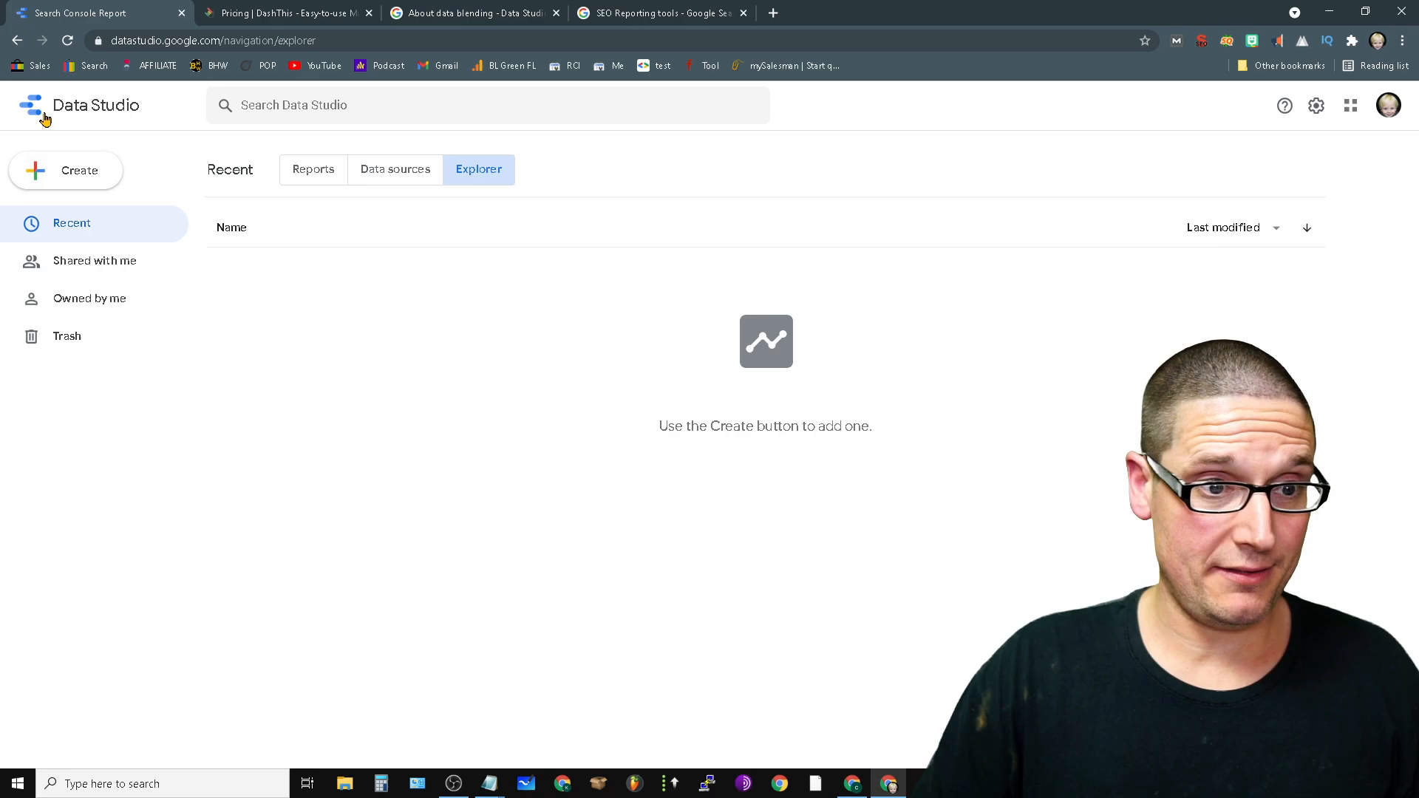
Show the Reports list with recent reports and starter templates
left_click(43, 115)
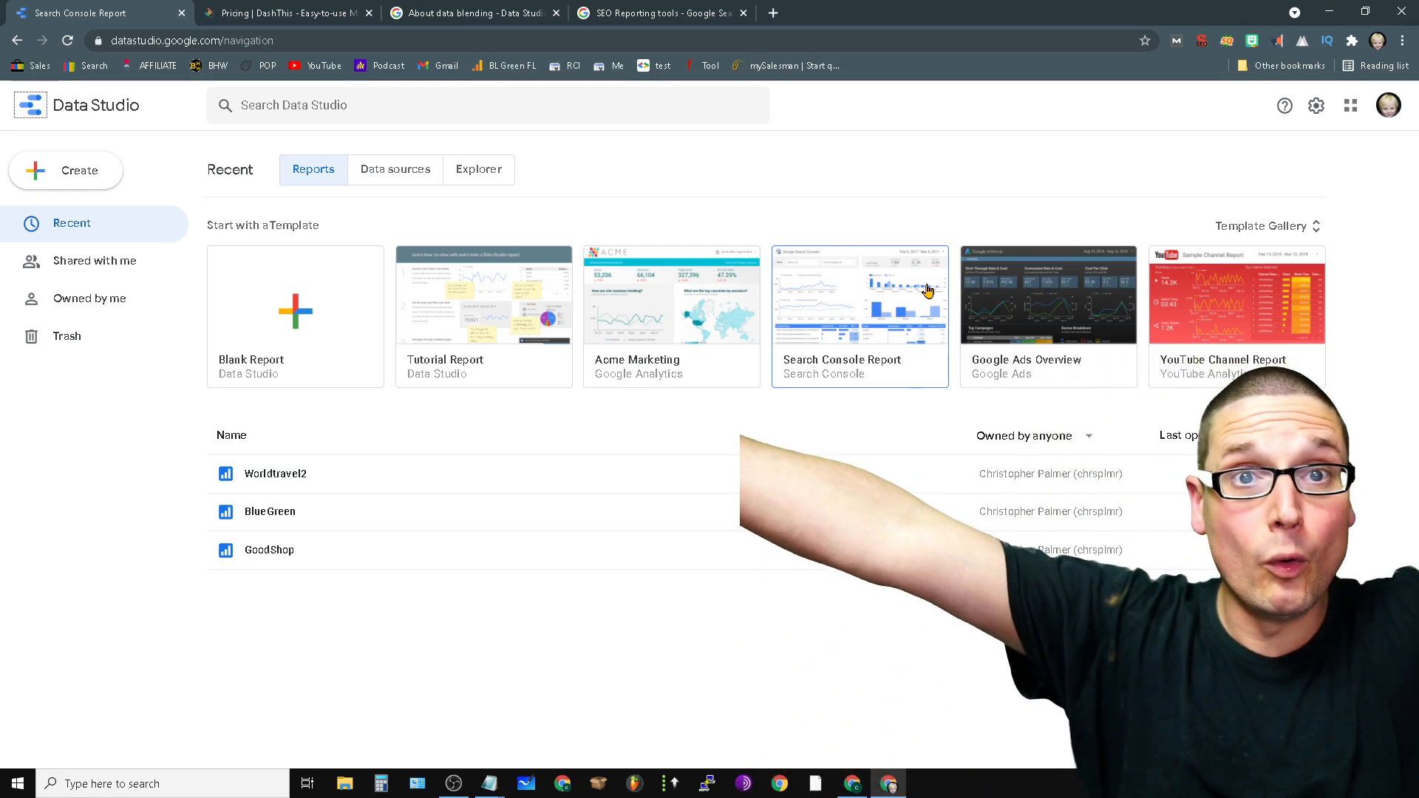
left_click(921, 300)
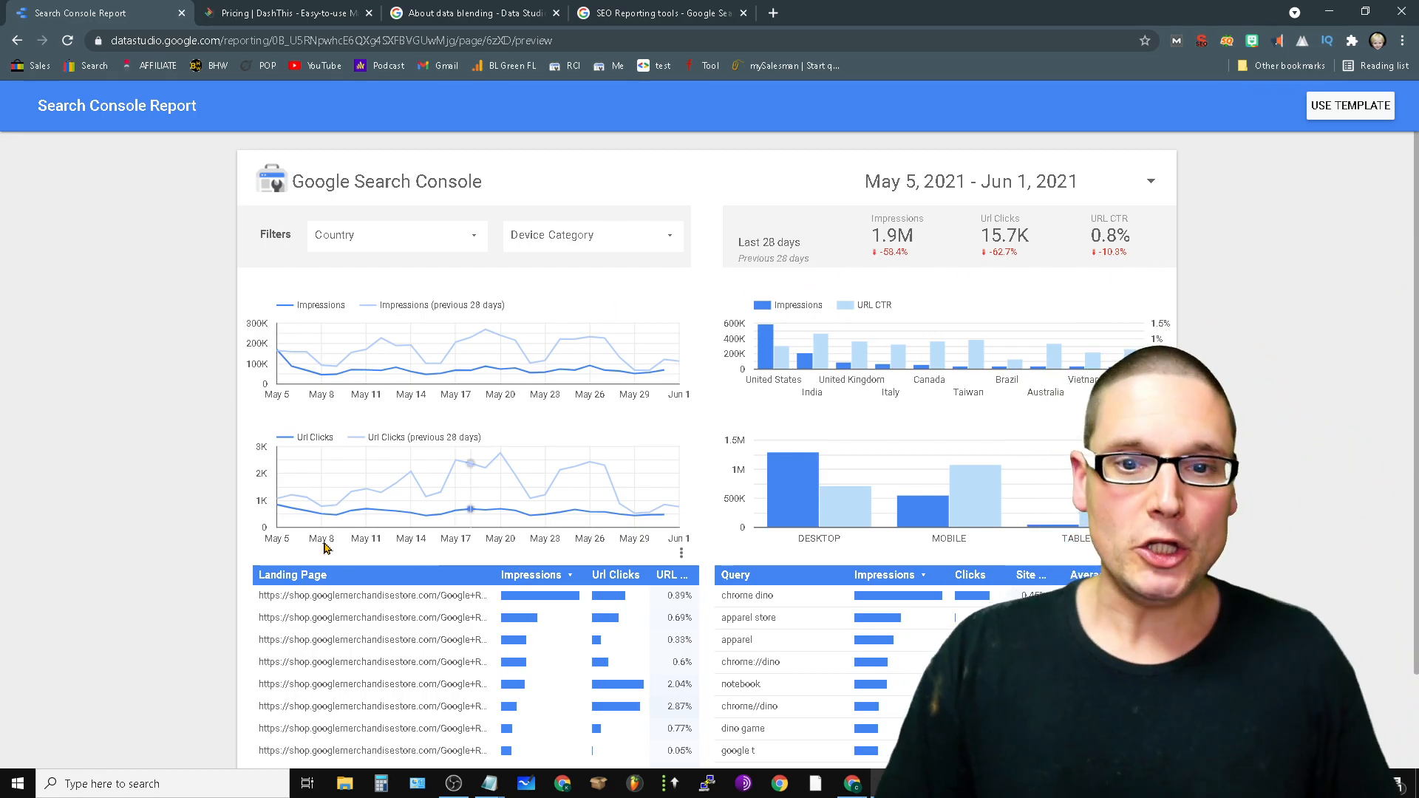
scroll(759, 539, "down", 1)
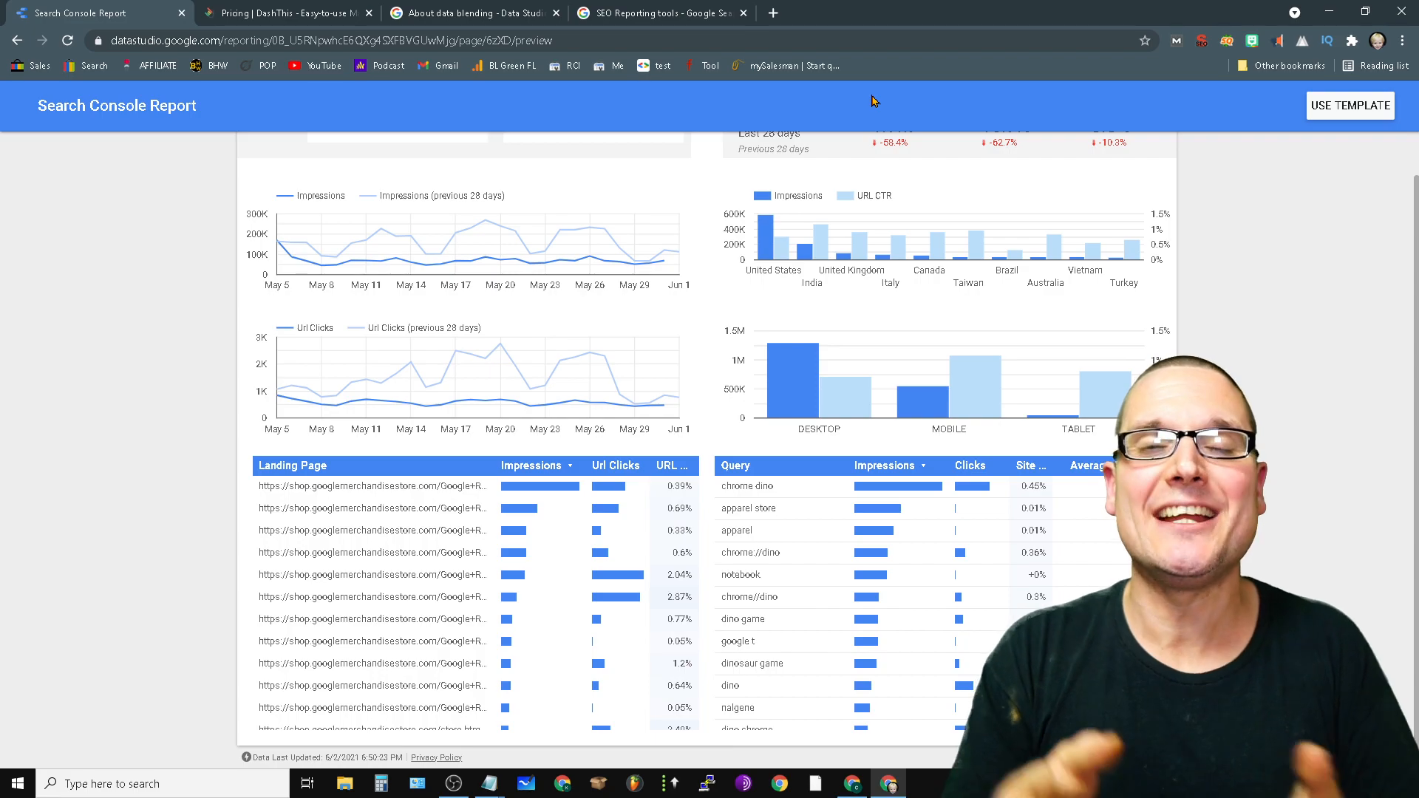
scroll(757, 513, "up", 3)
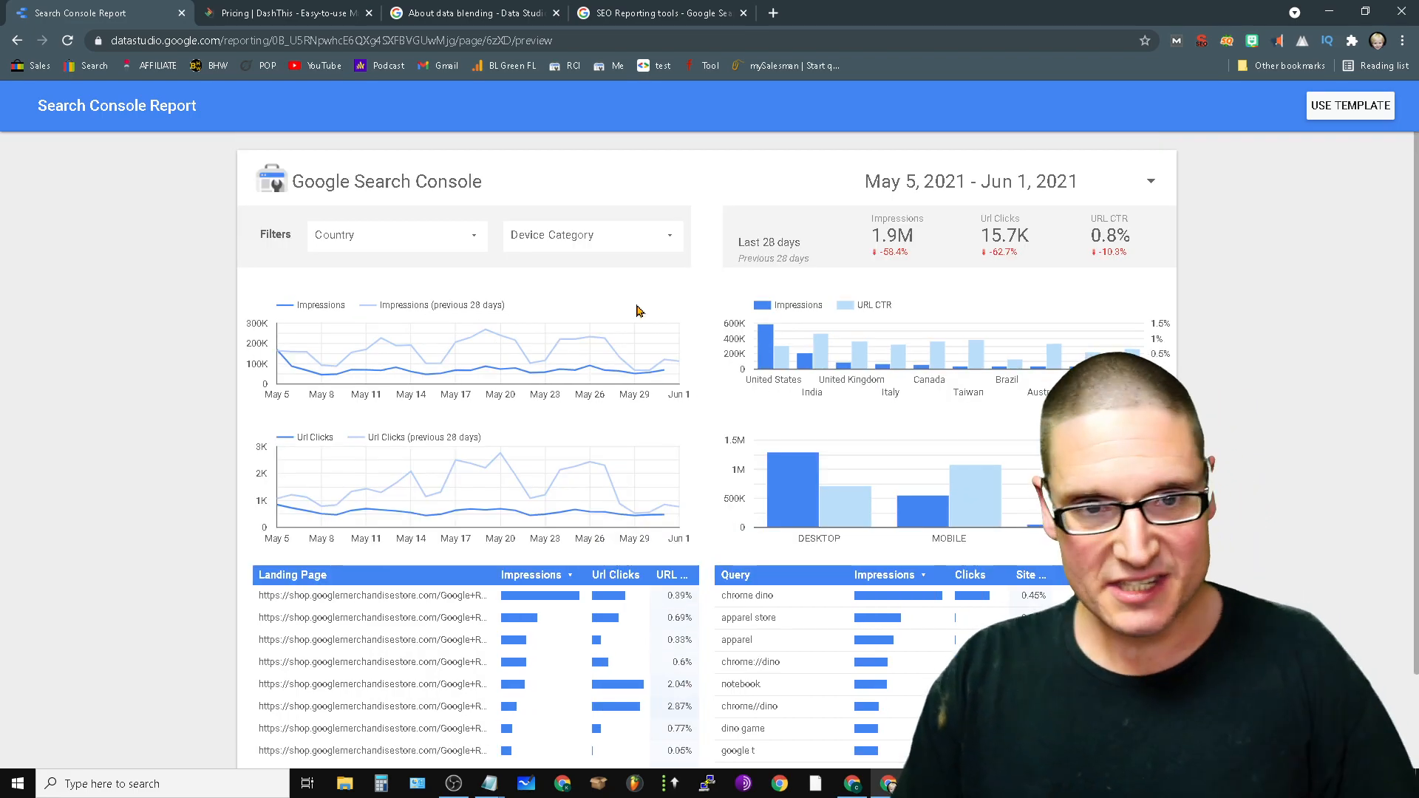
left_click(16, 41)
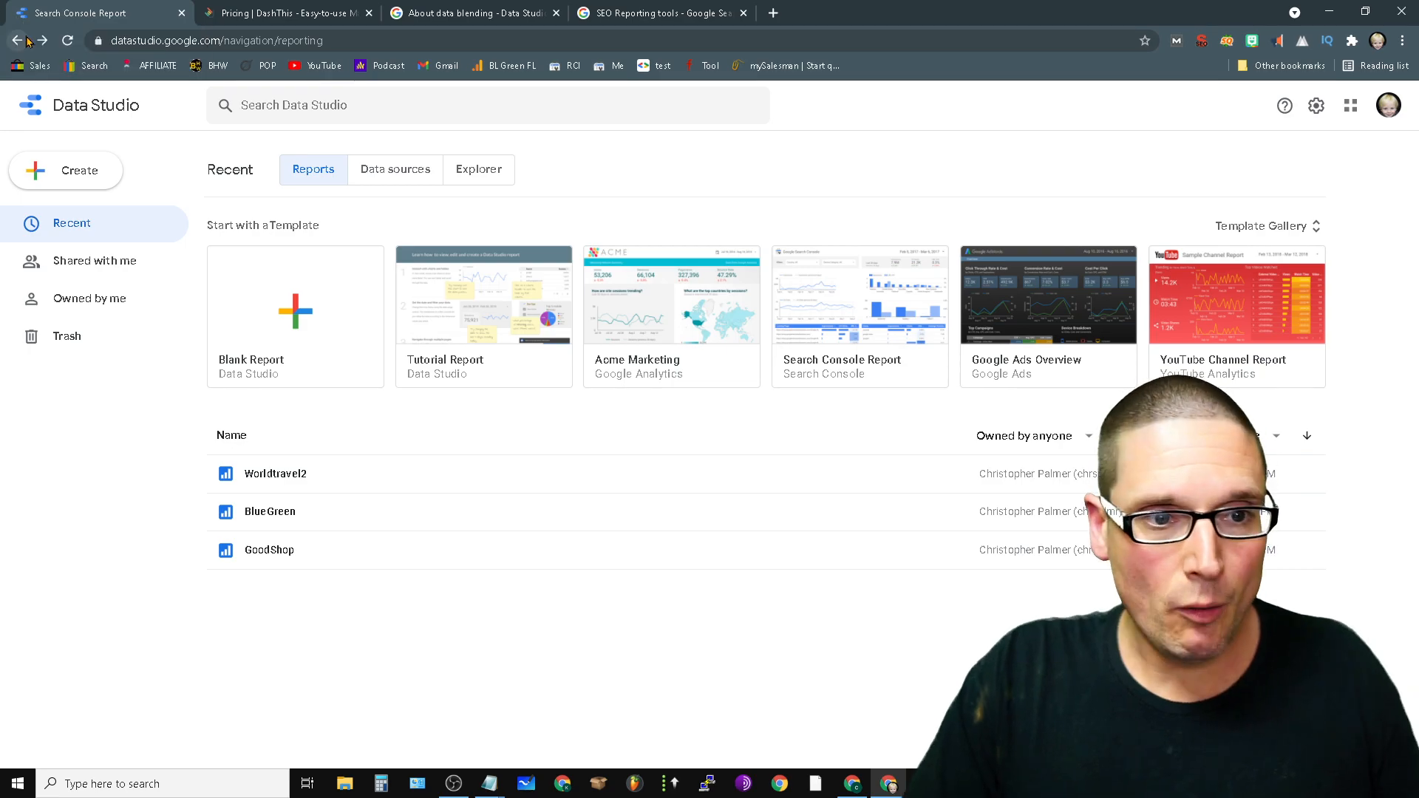
Go forward to the Search Console sample report and choose Use Template to copy it
left_click(41, 40)
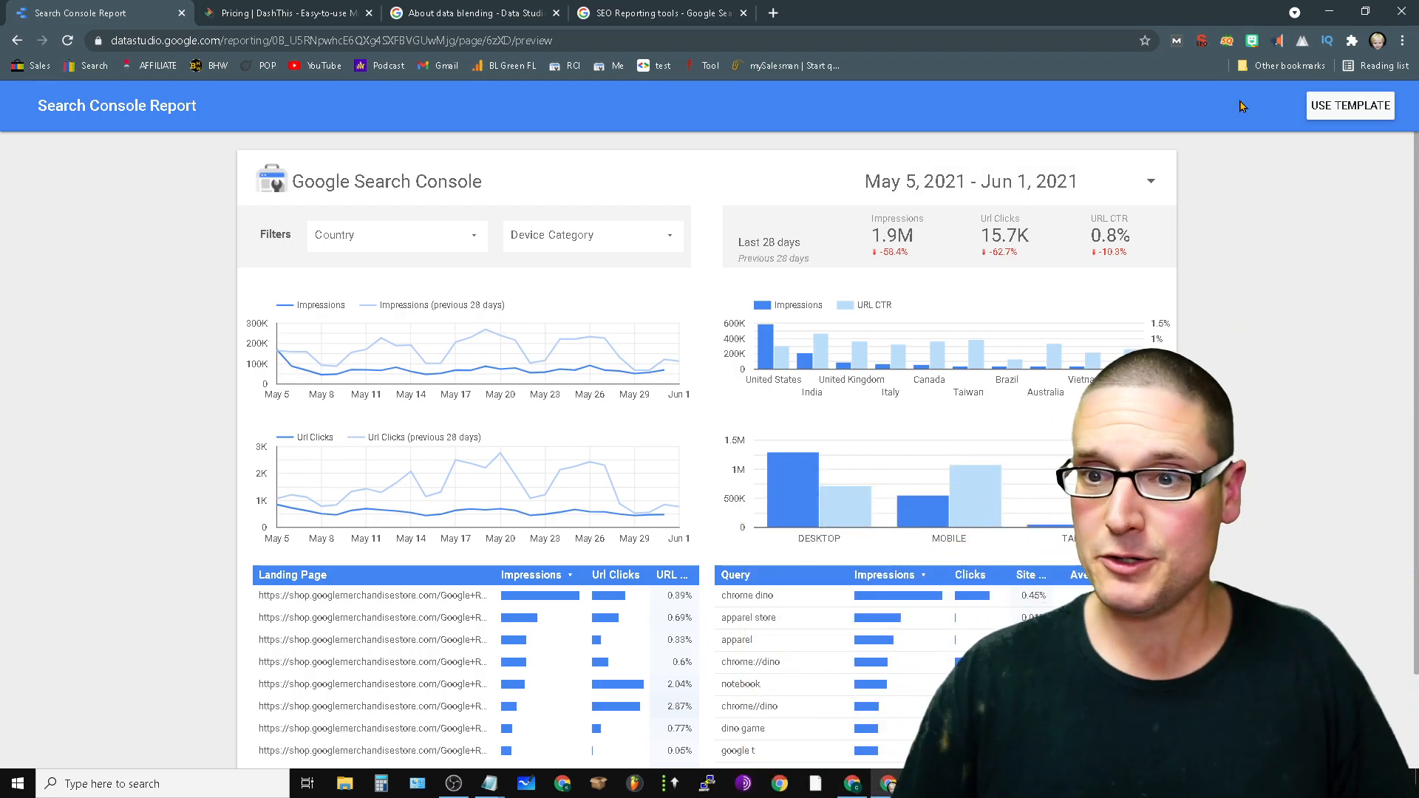
left_click(1351, 105)
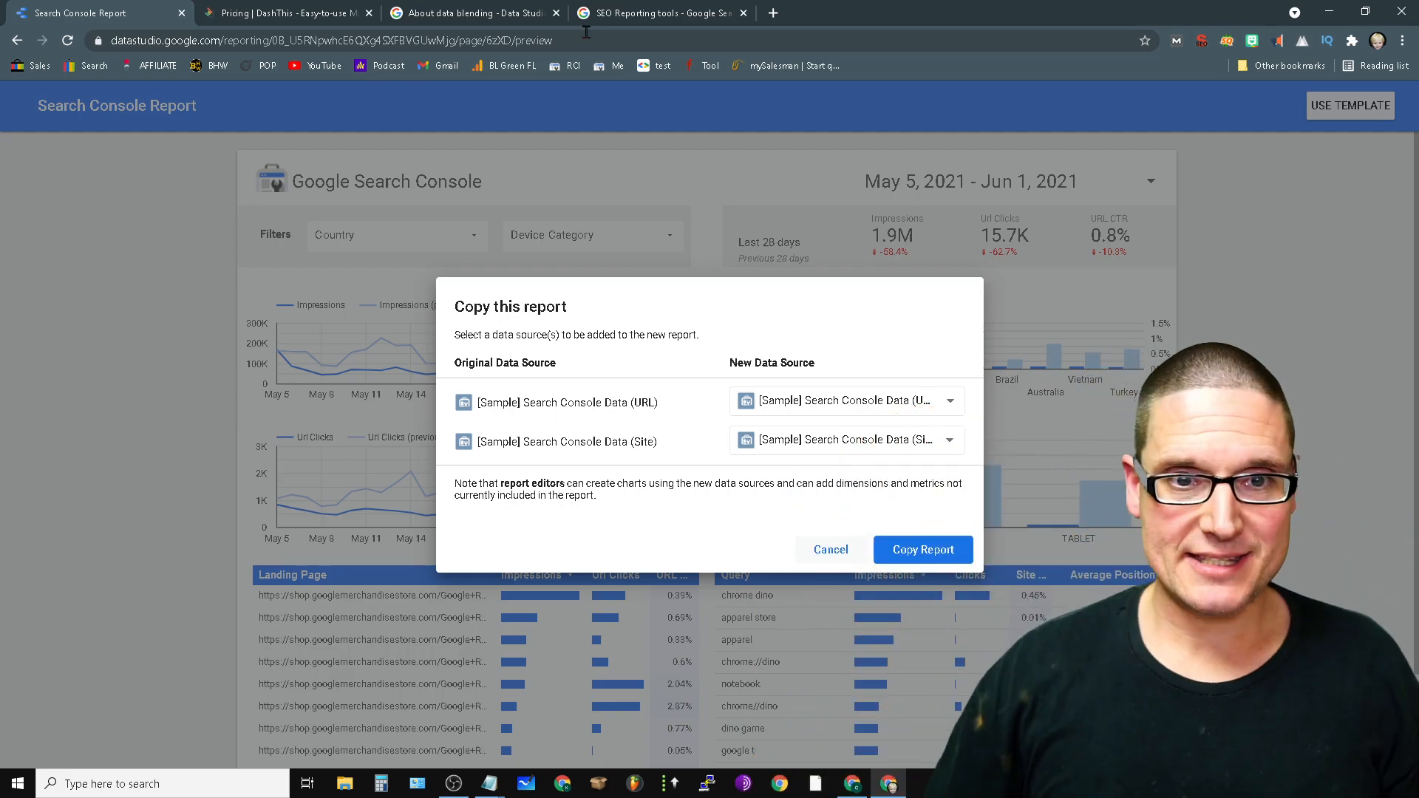
Switch to the 'About data blending - Data Studio Help' article
left_click(485, 11)
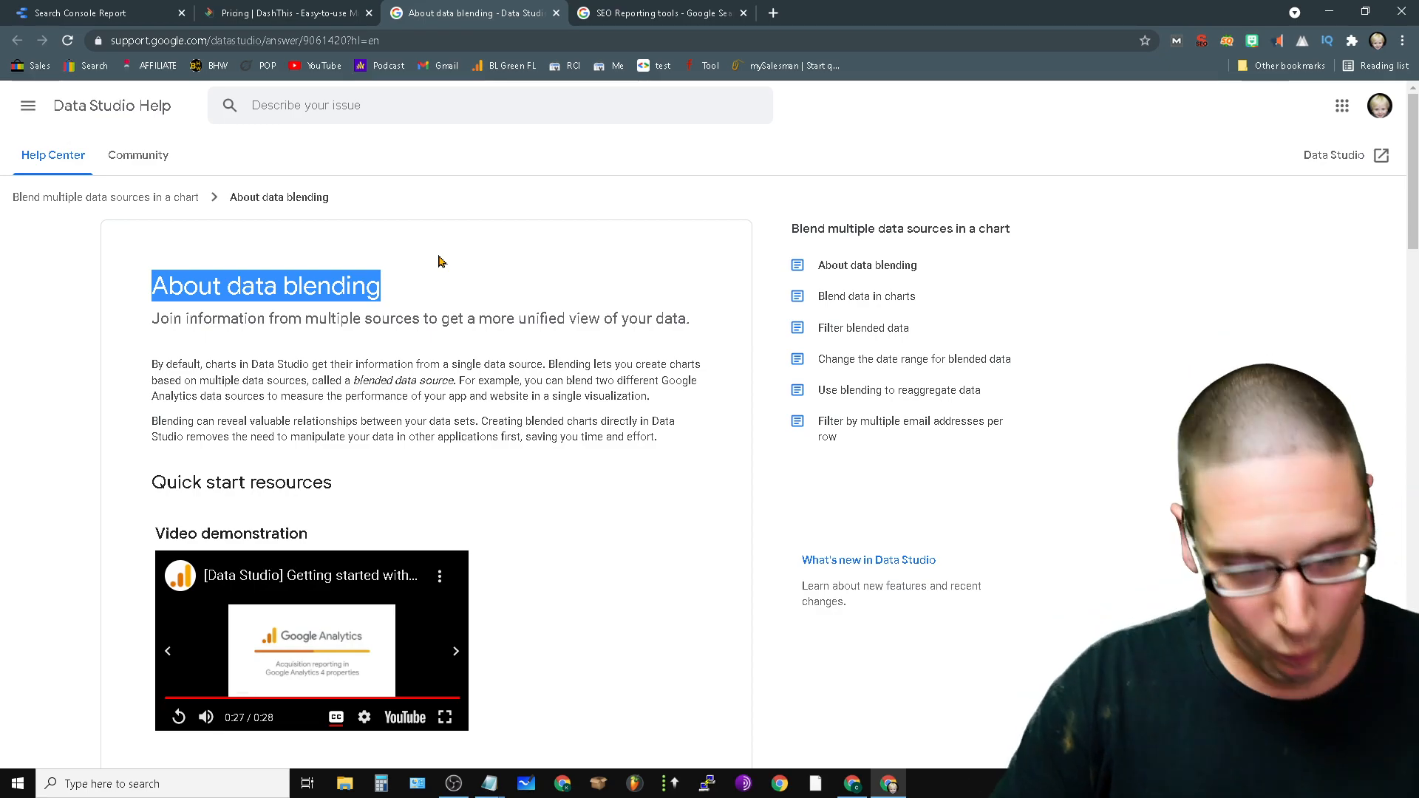
scroll(437, 262, "down", 3)
scroll(437, 262, "down", 2)
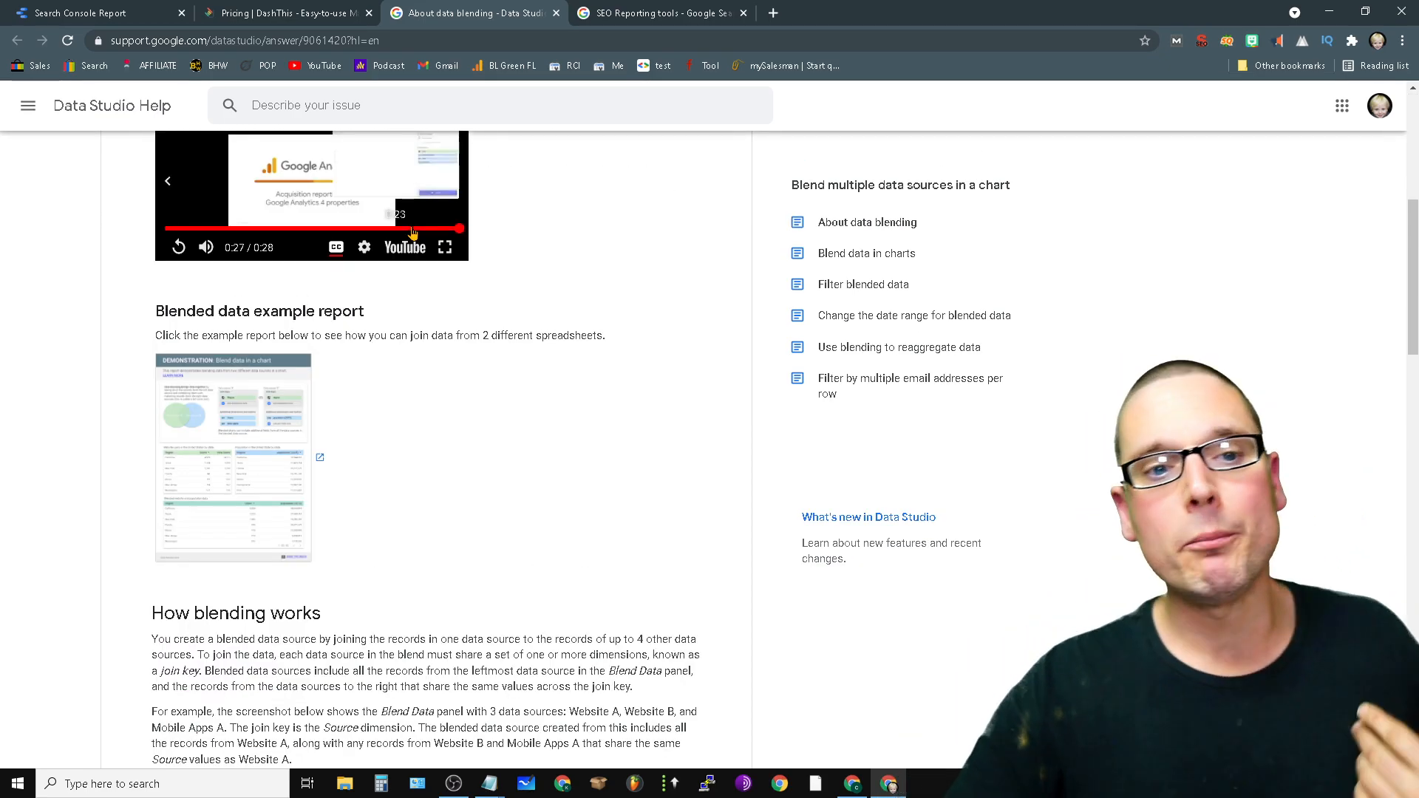
scroll(525, 492, "down", 3)
scroll(625, 449, "down", 5)
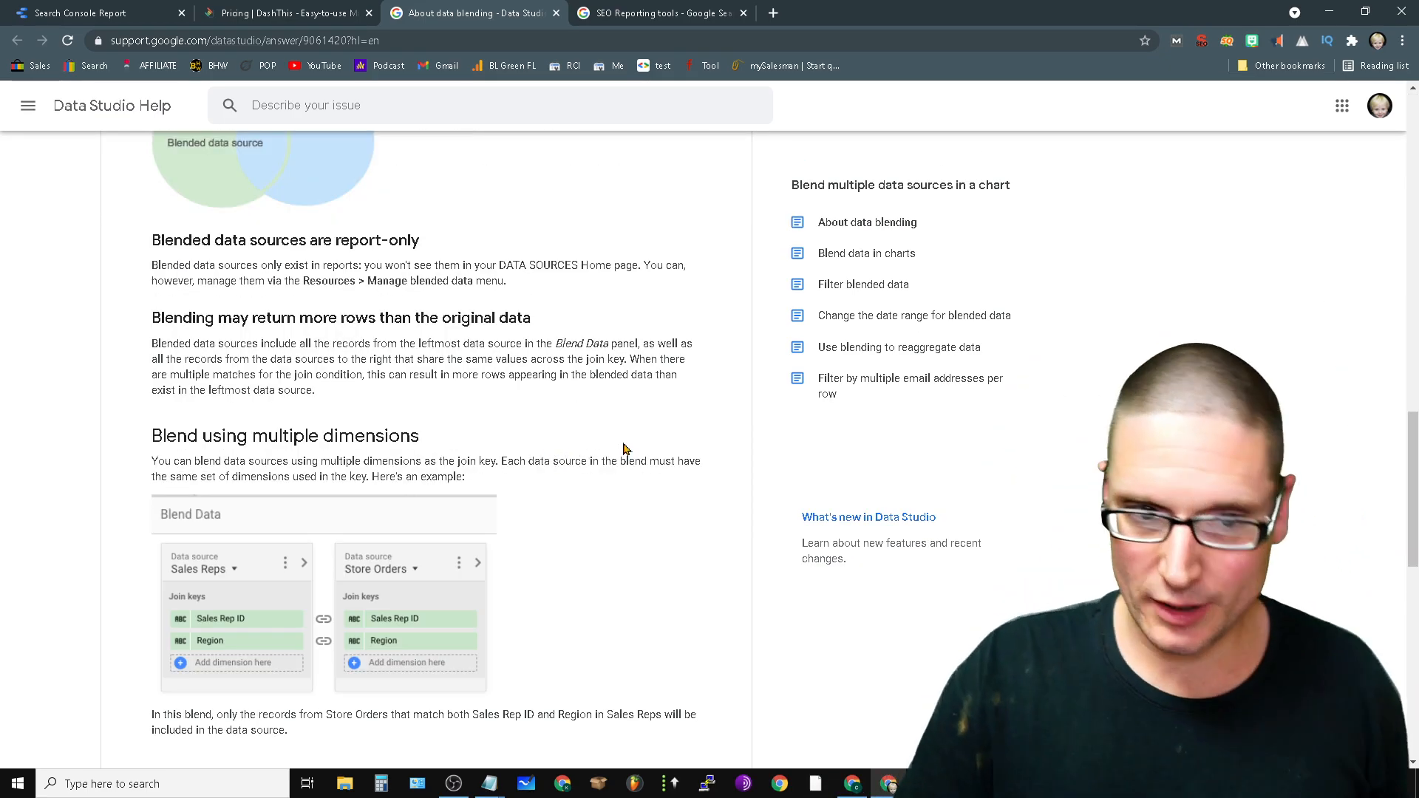
scroll(624, 426, "down", 6)
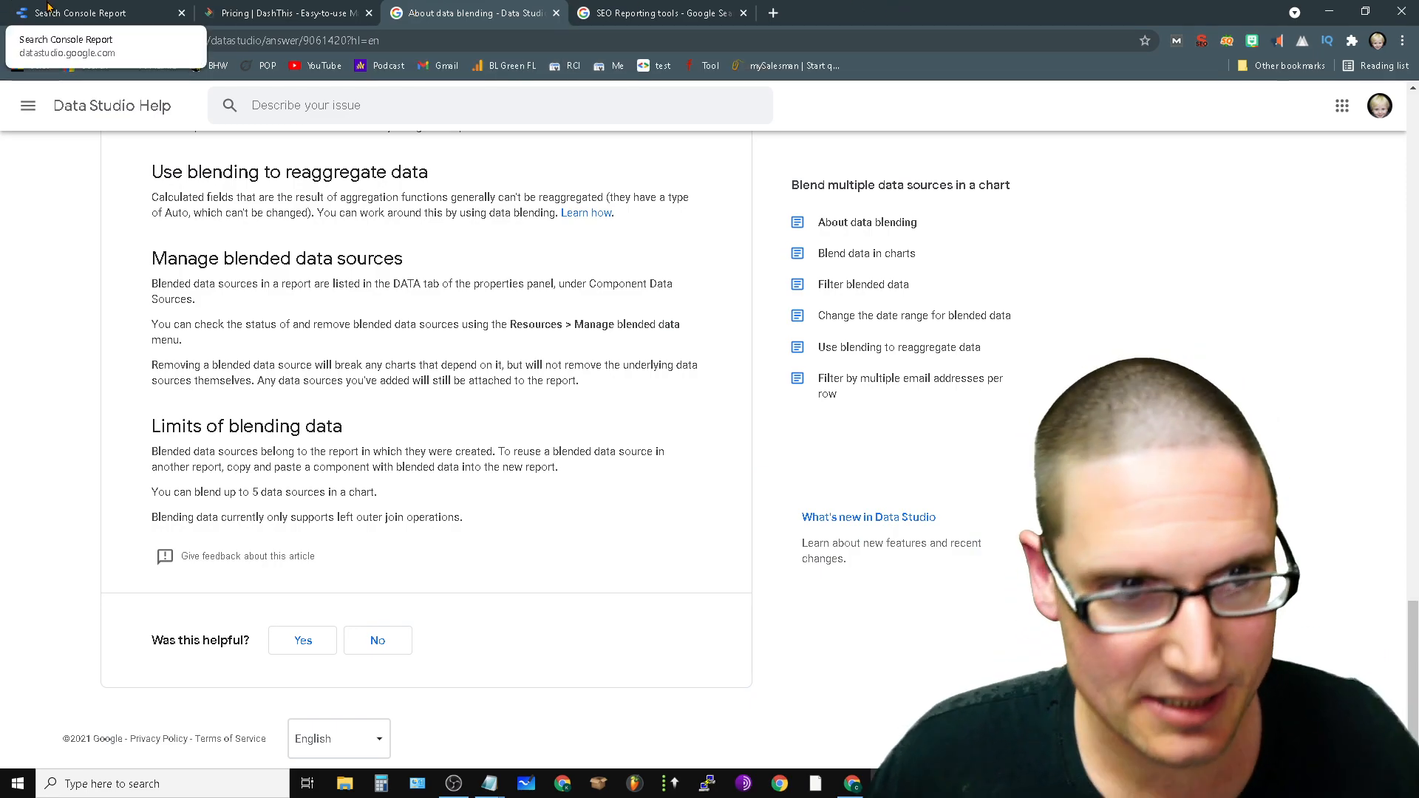
Back on the report, peek at the replacement data source list, then cancel the copy
left_click(80, 12)
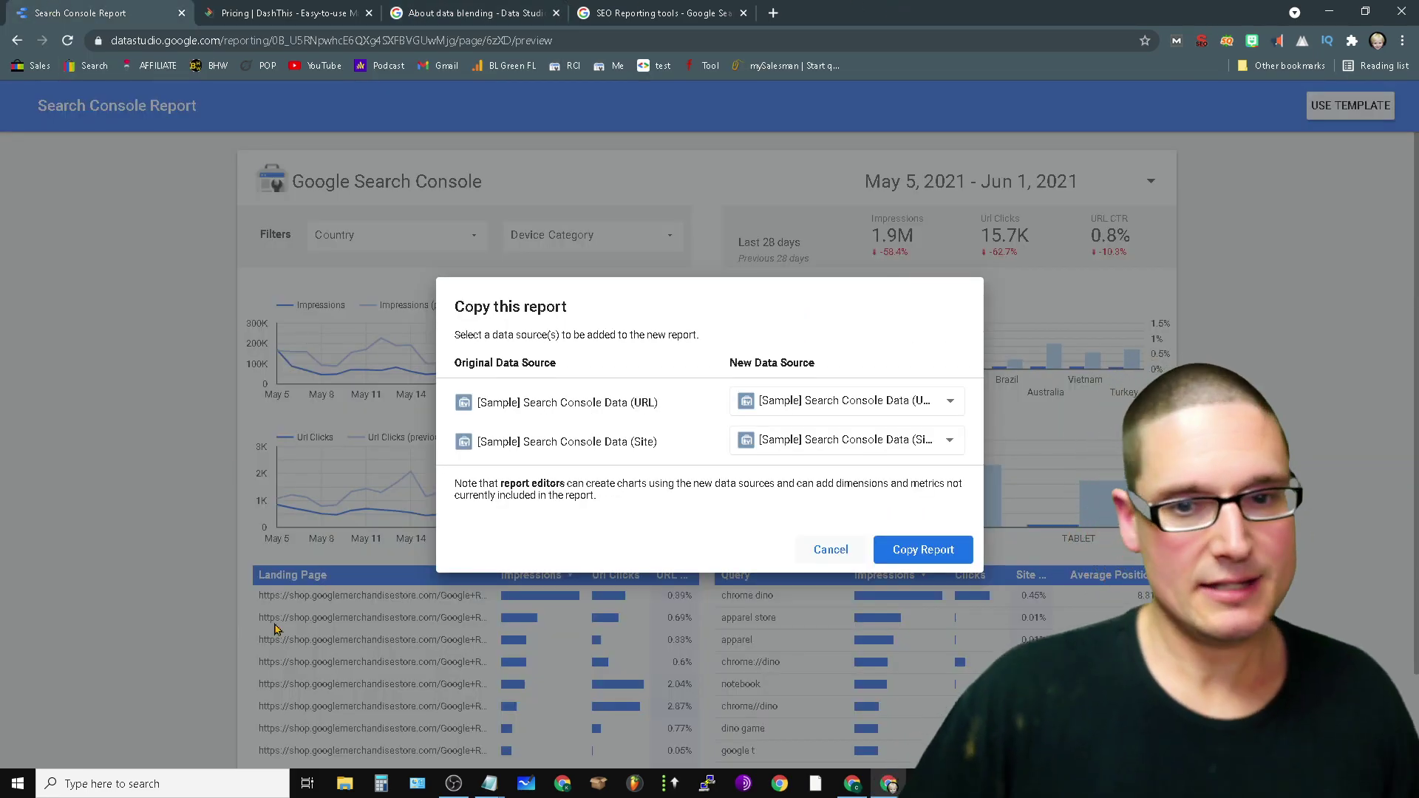
left_click(935, 403)
left_click(752, 203)
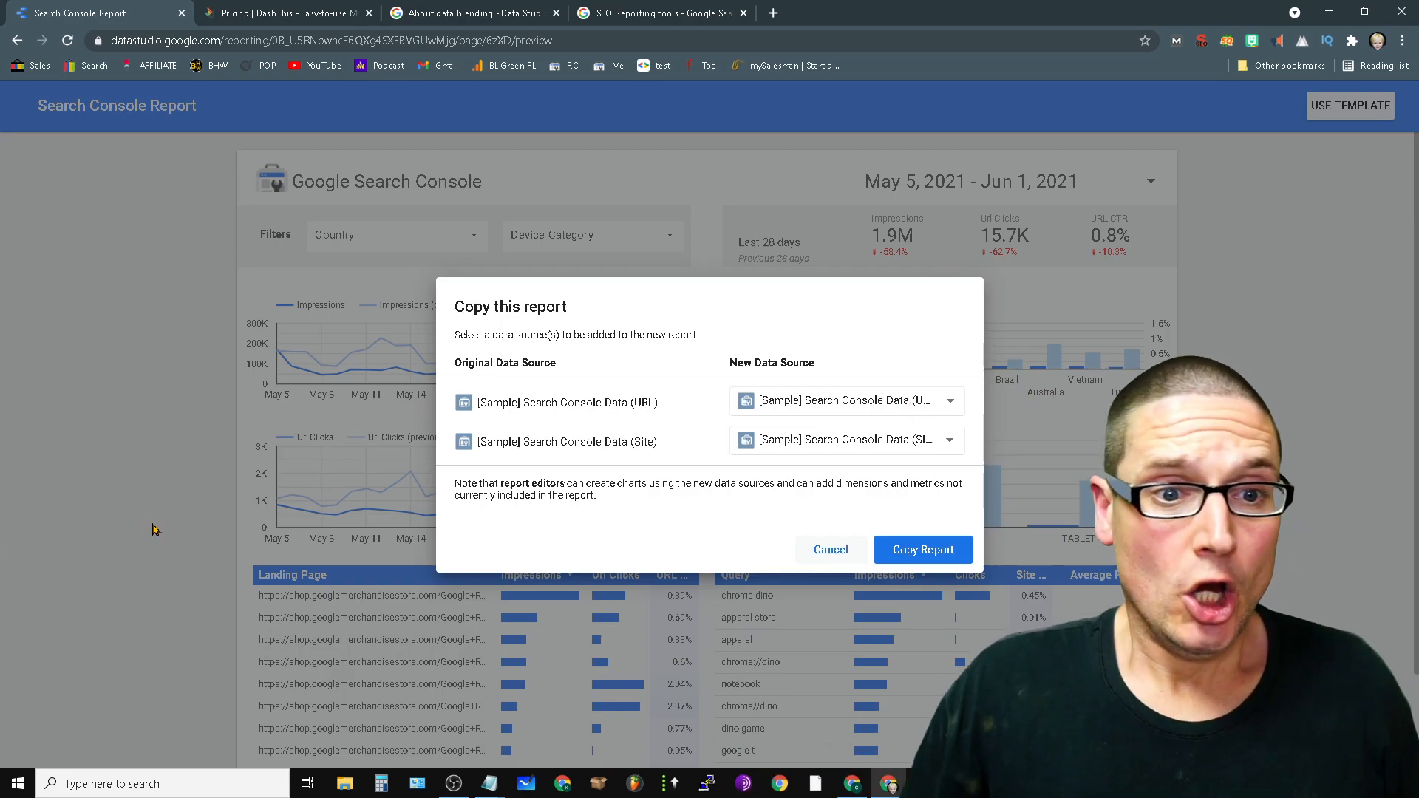
left_click(832, 550)
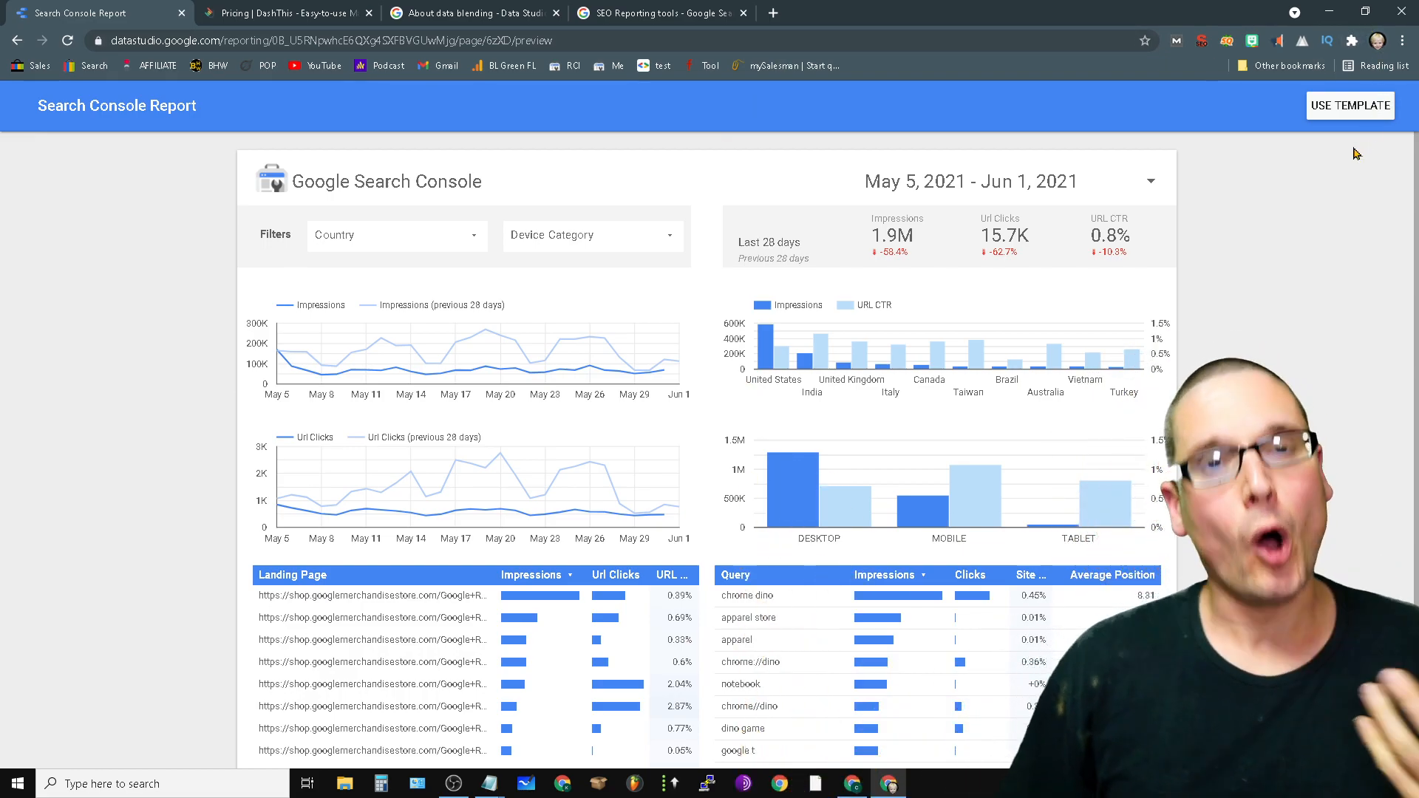
Start a new copy and choose Create New Data Source to reach the connector gallery
left_click(1338, 111)
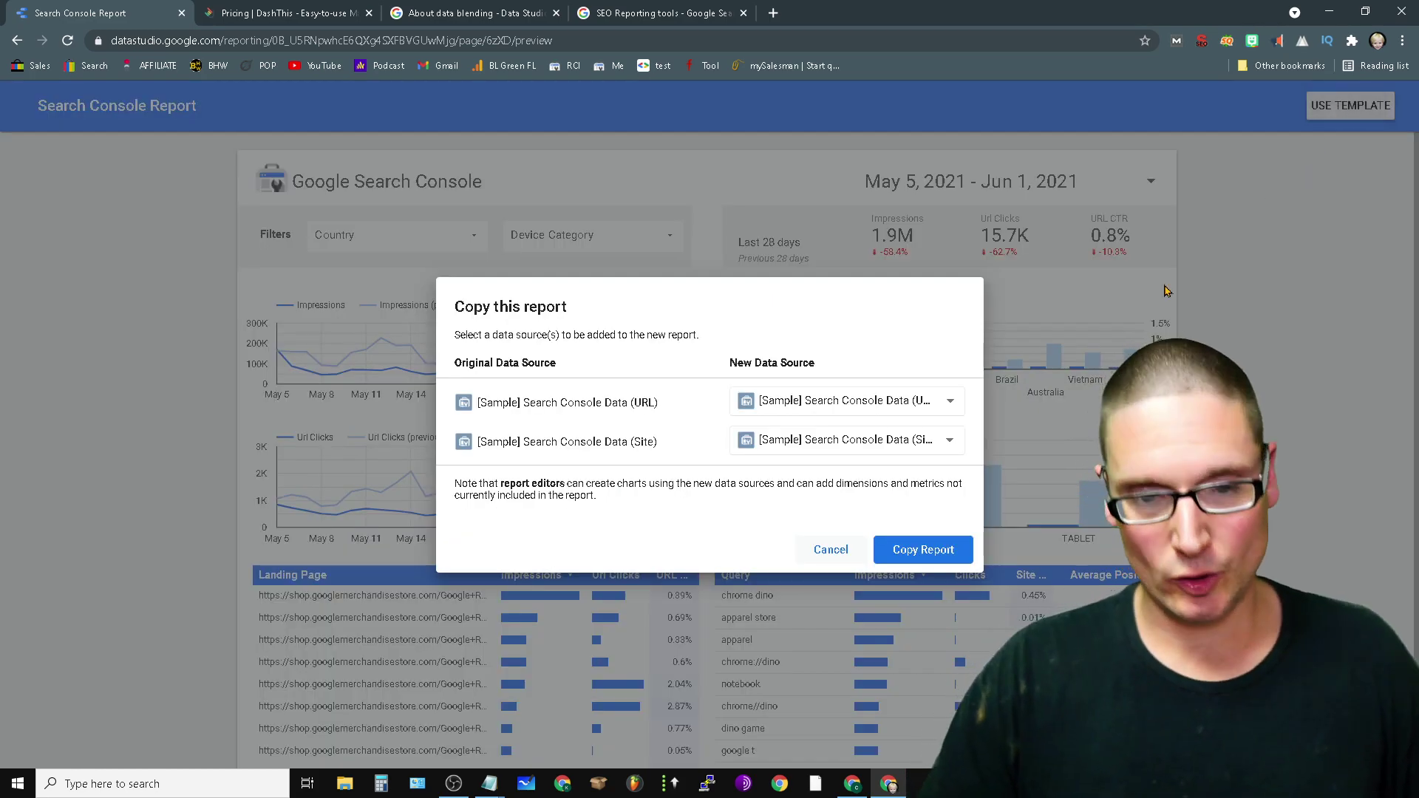
left_click(932, 406)
scroll(983, 422, "down", 1)
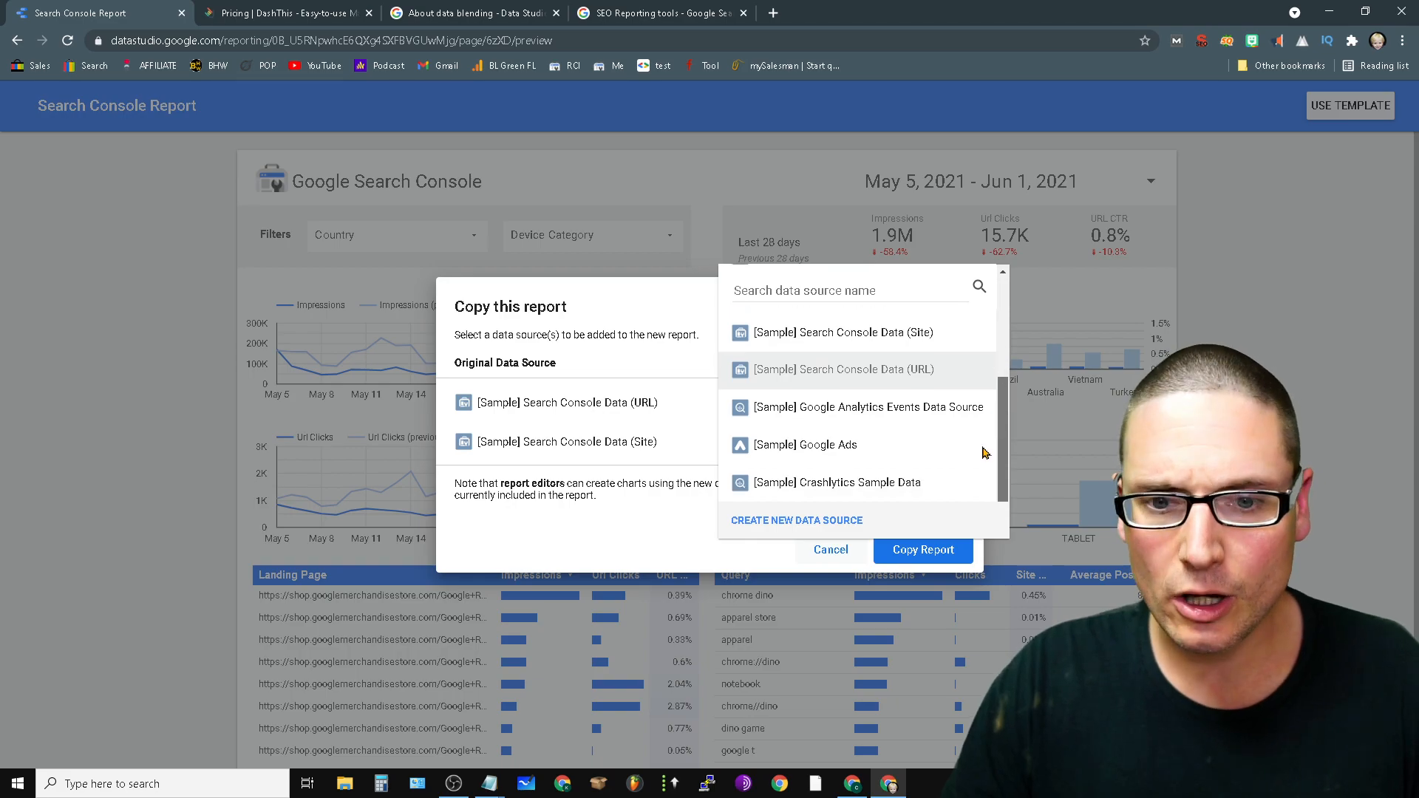
left_click(819, 522)
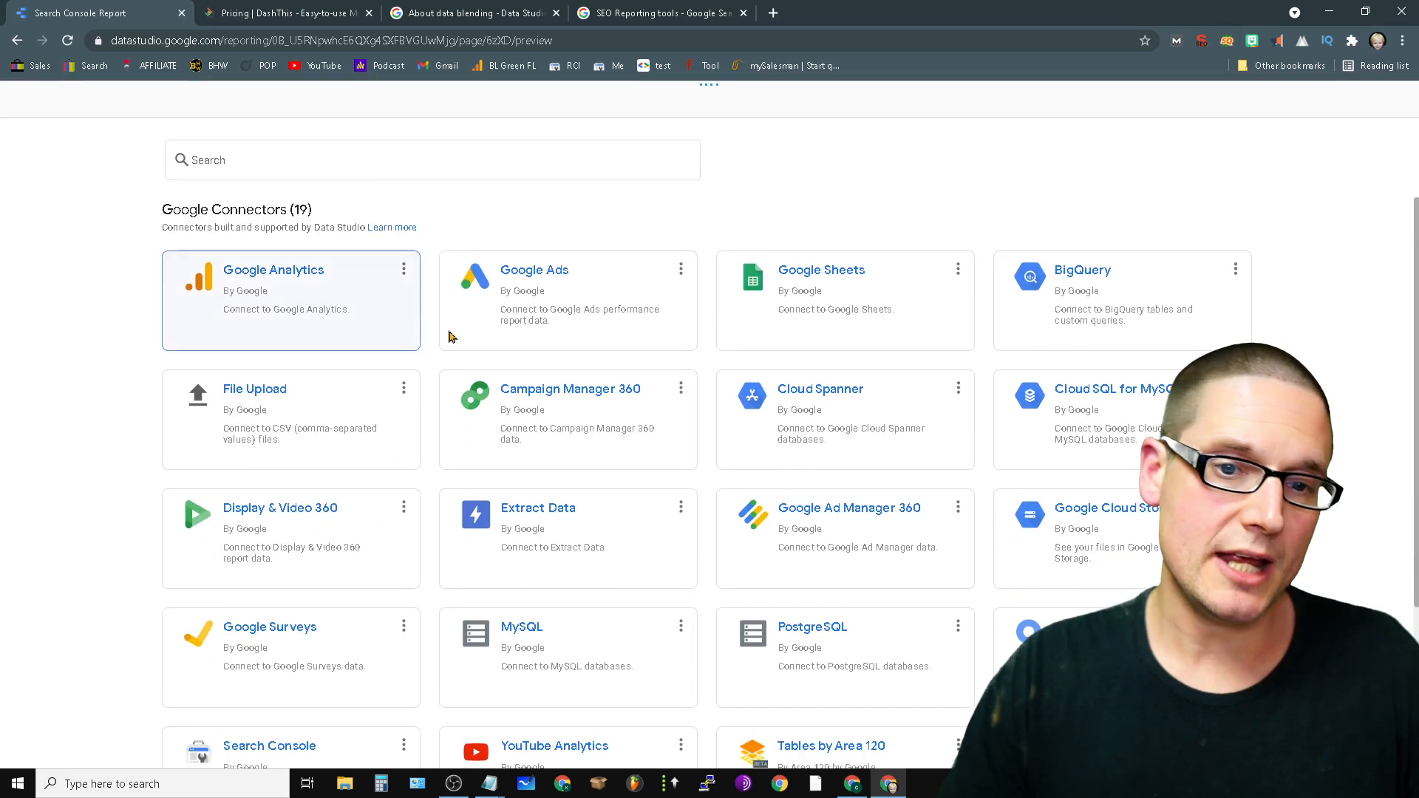
left_click(394, 159)
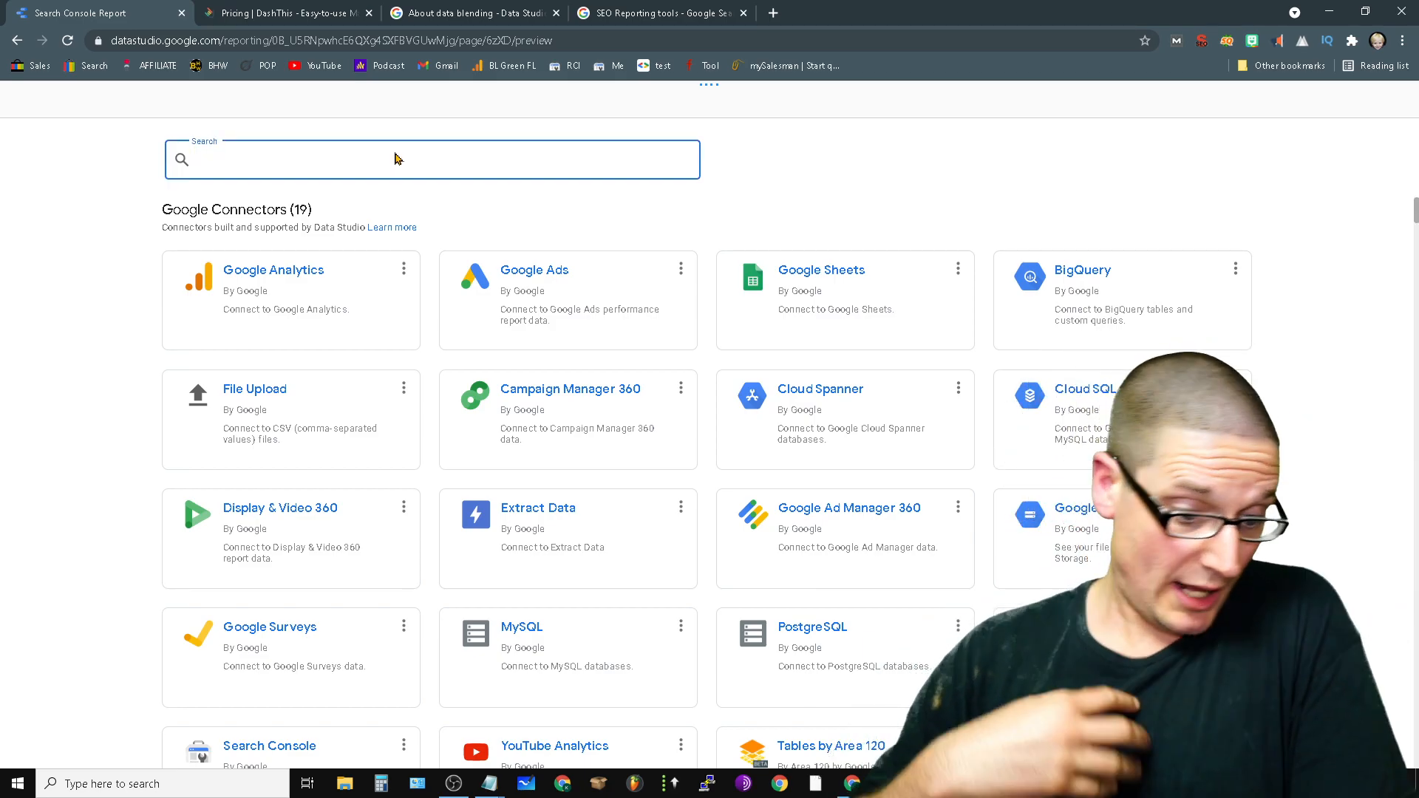
type("sem")
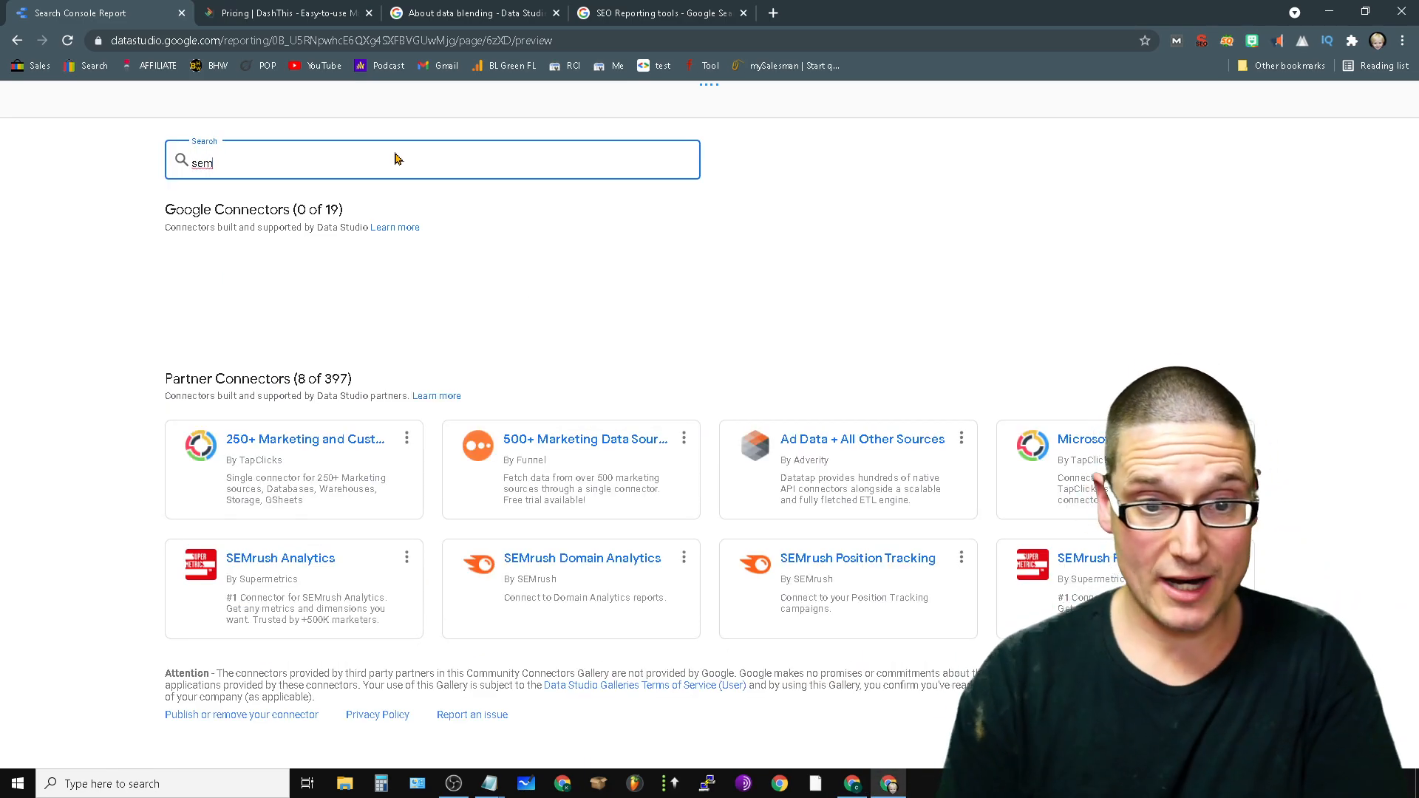
left_click(608, 605)
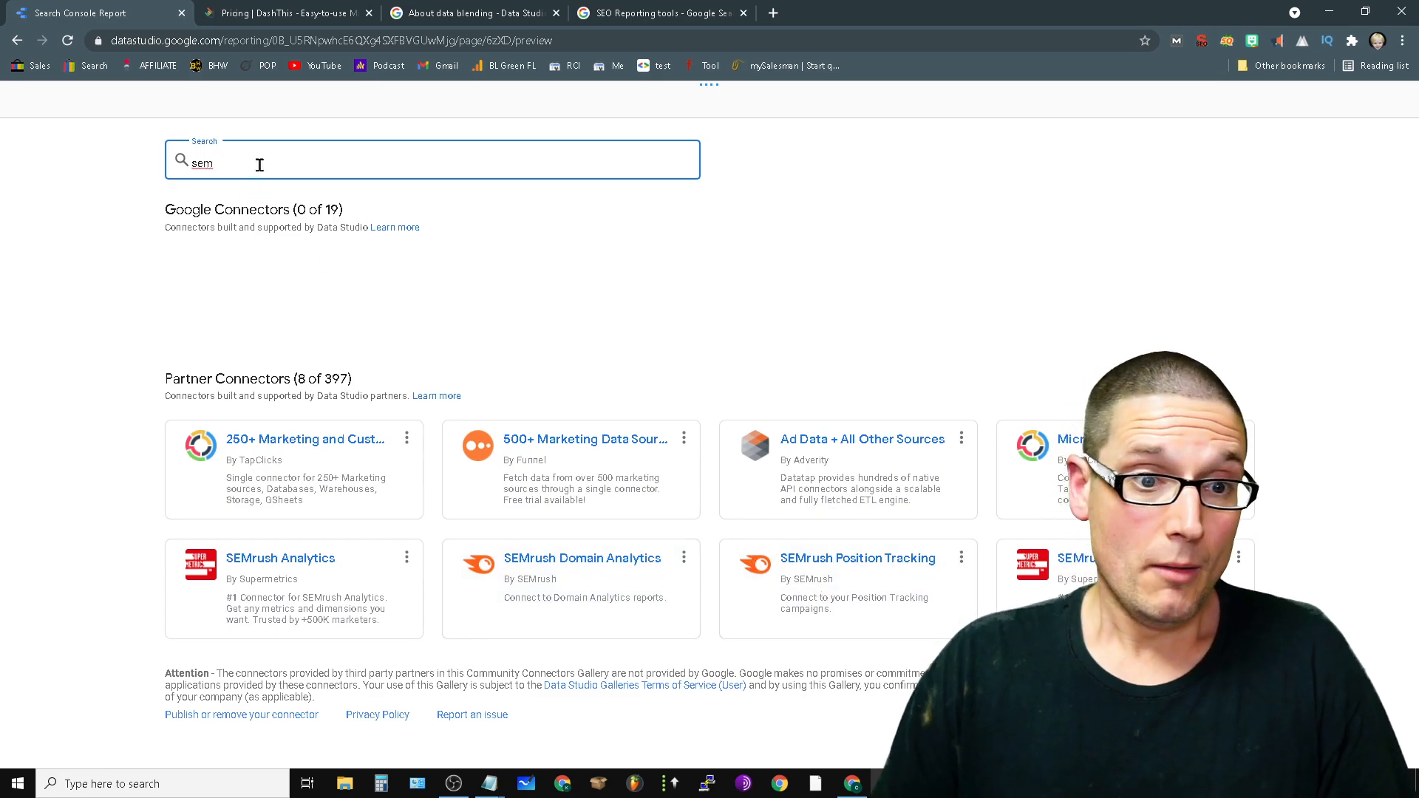
key("BackSpace")
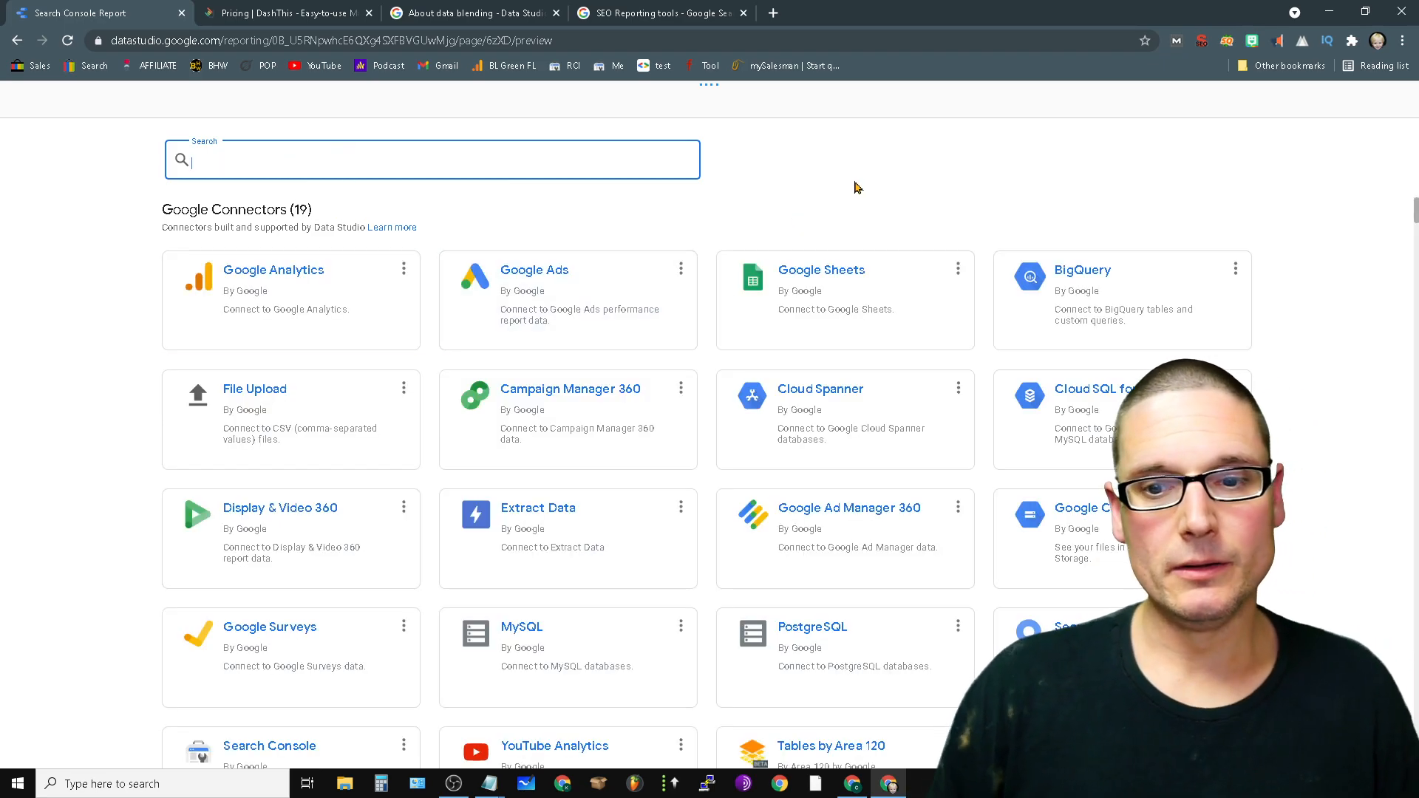
scroll(688, 575, "down", 5)
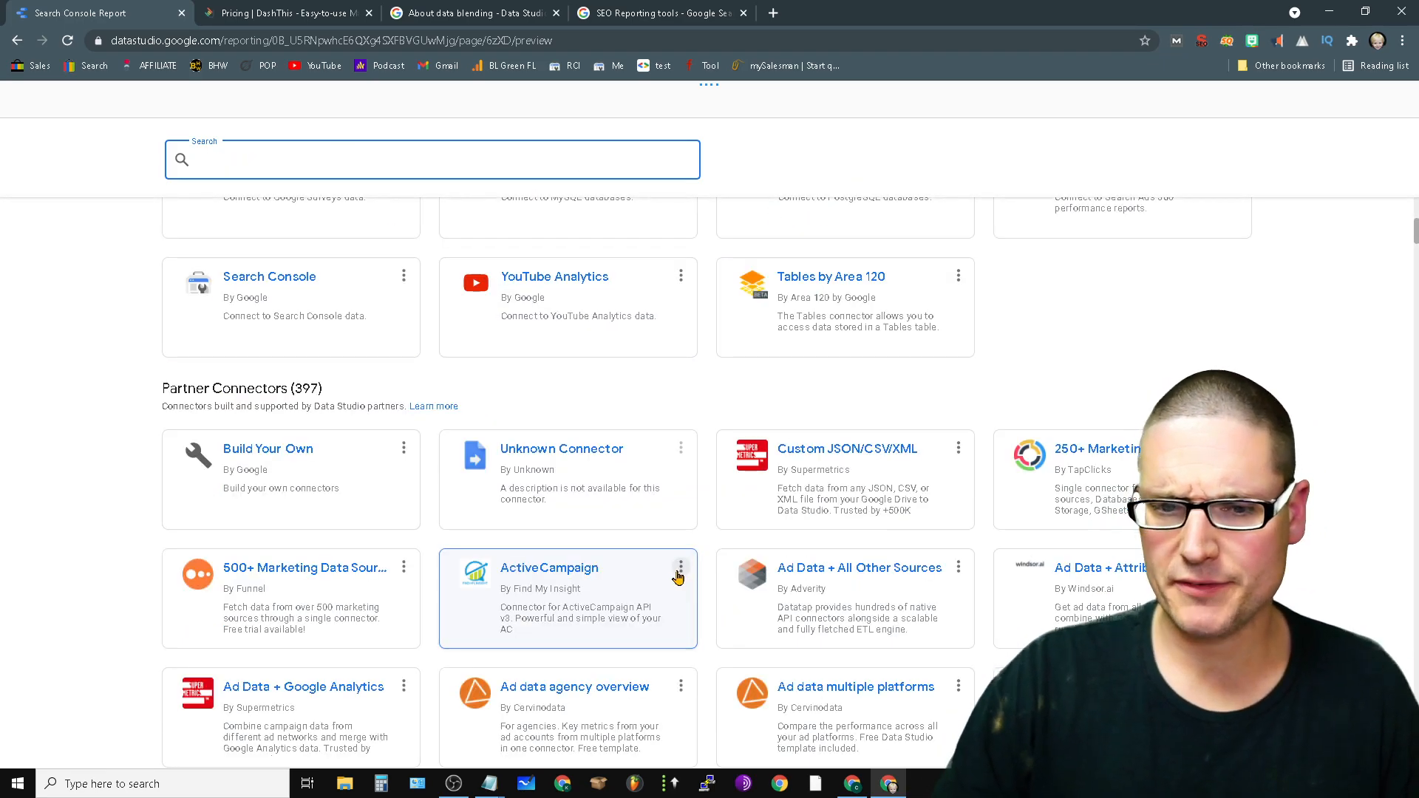
scroll(688, 575, "up", 5)
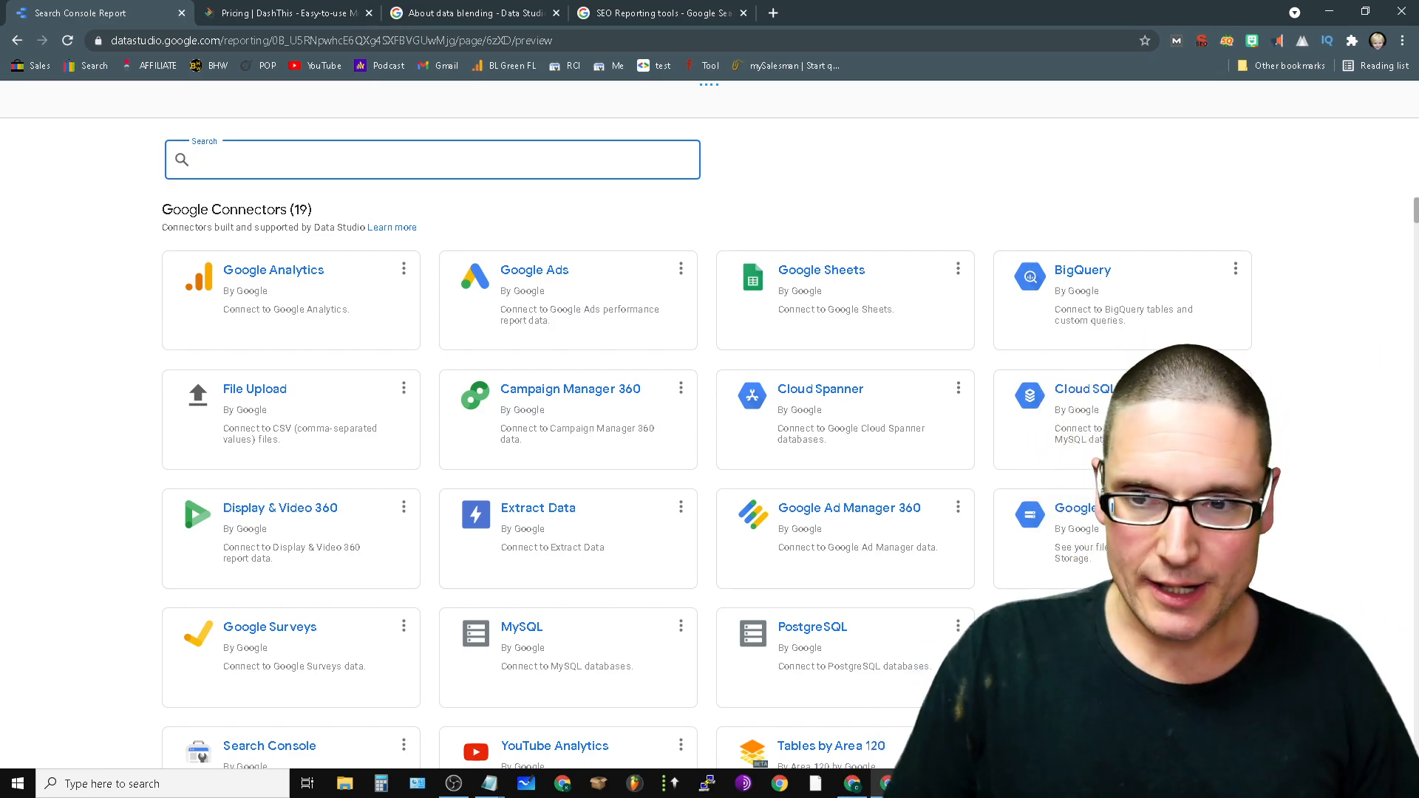
scroll(710, 444, "down", 5)
scroll(710, 444, "down", 3)
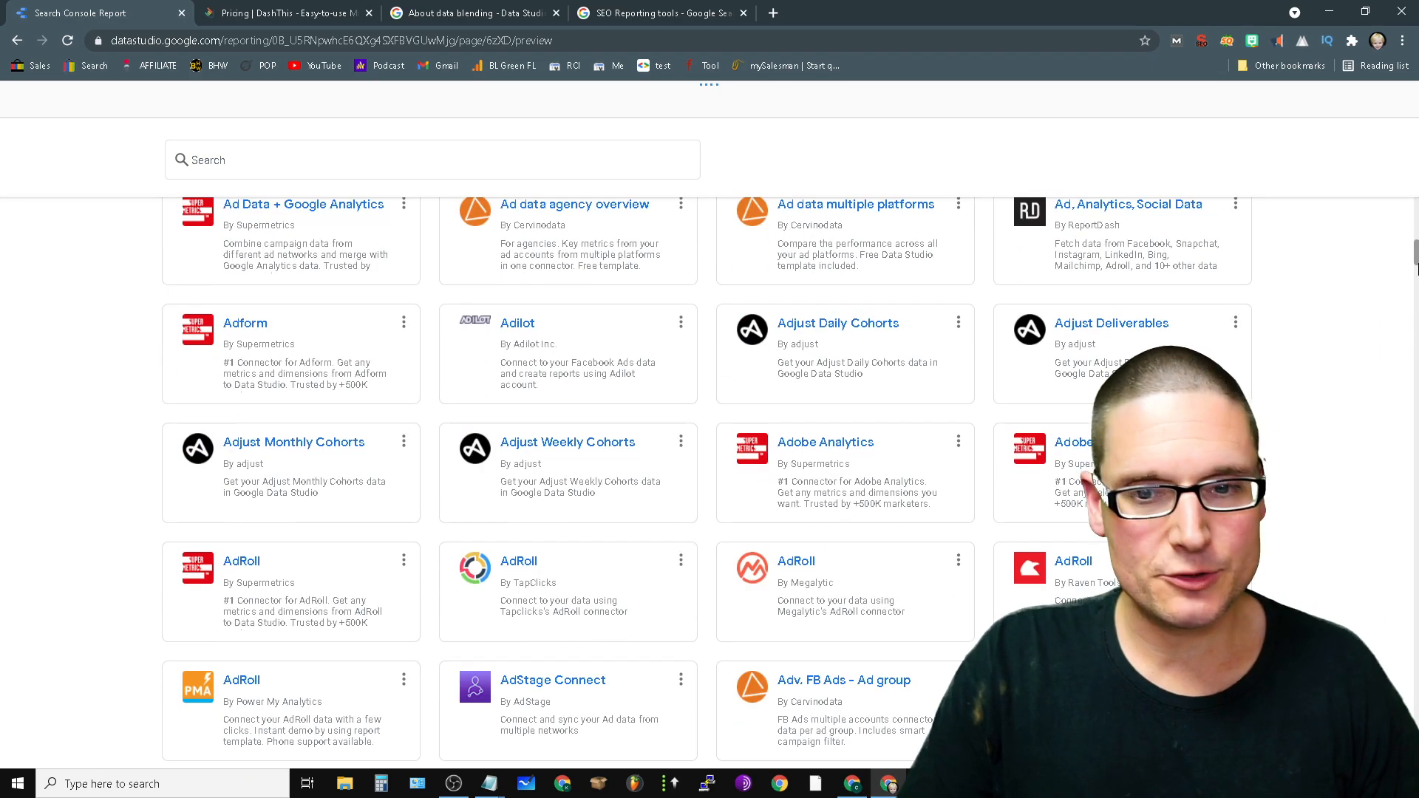
scroll(710, 444, "down", 3)
scroll(710, 444, "down", 2)
scroll(710, 444, "down", 10)
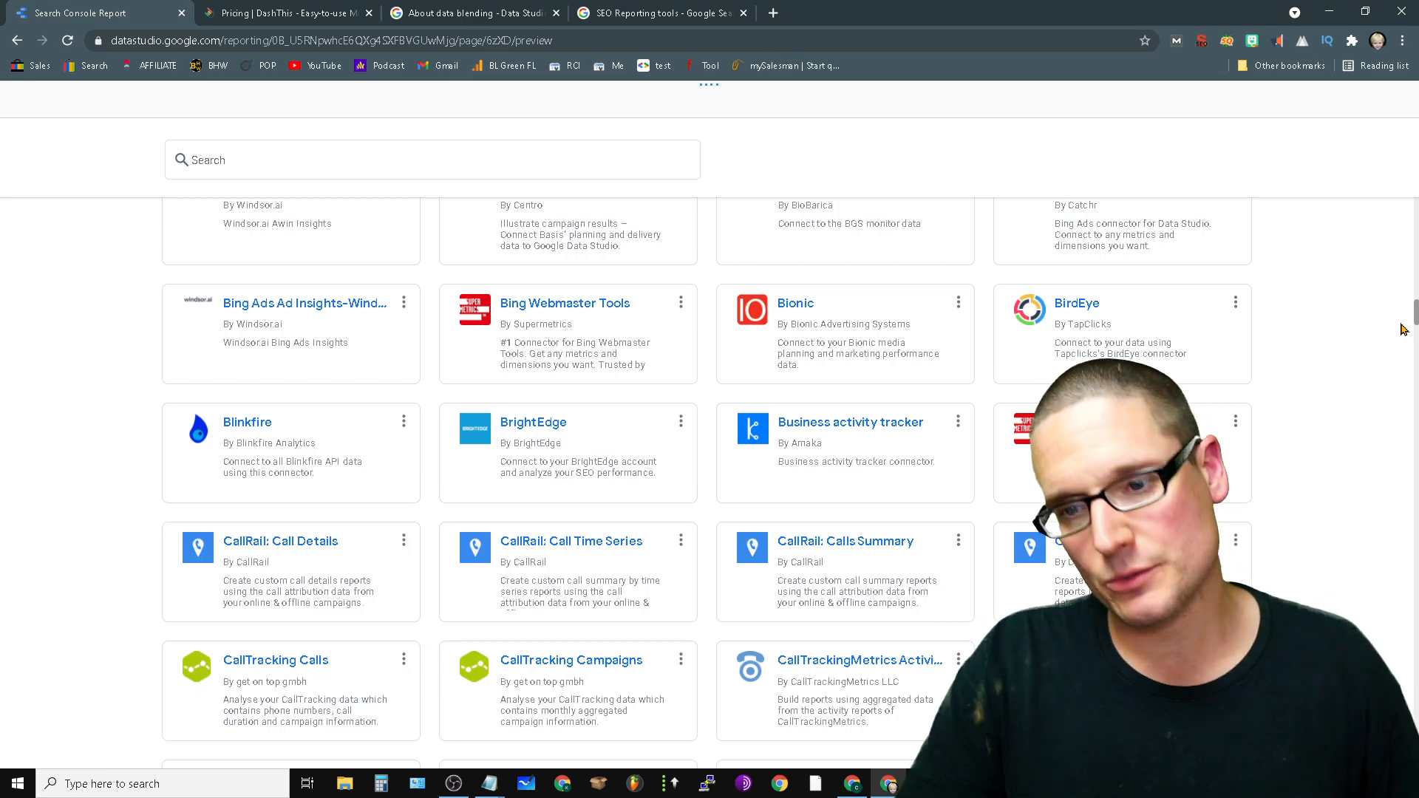
left_click_drag(1403, 330, 1414, 489)
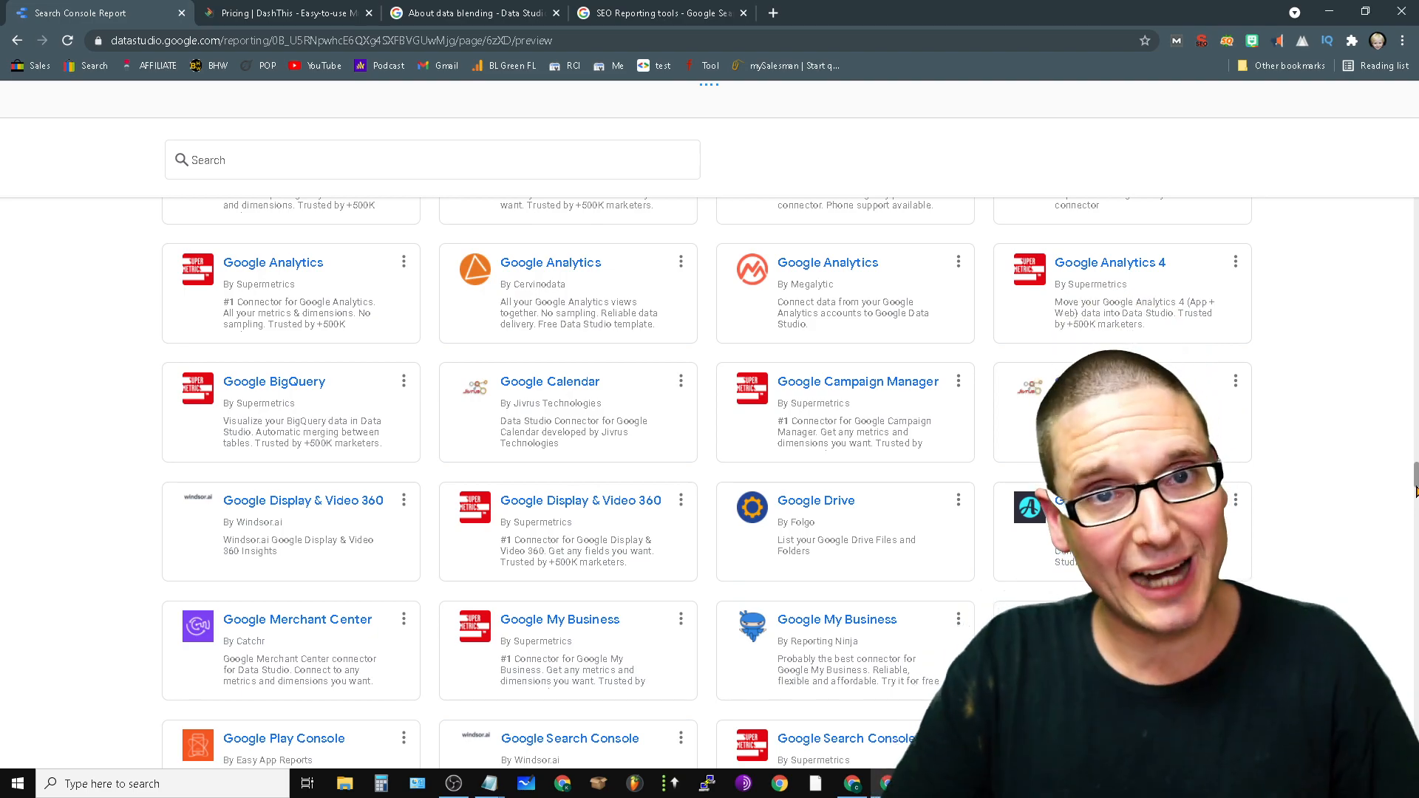
left_click_drag(1414, 488, 1414, 547)
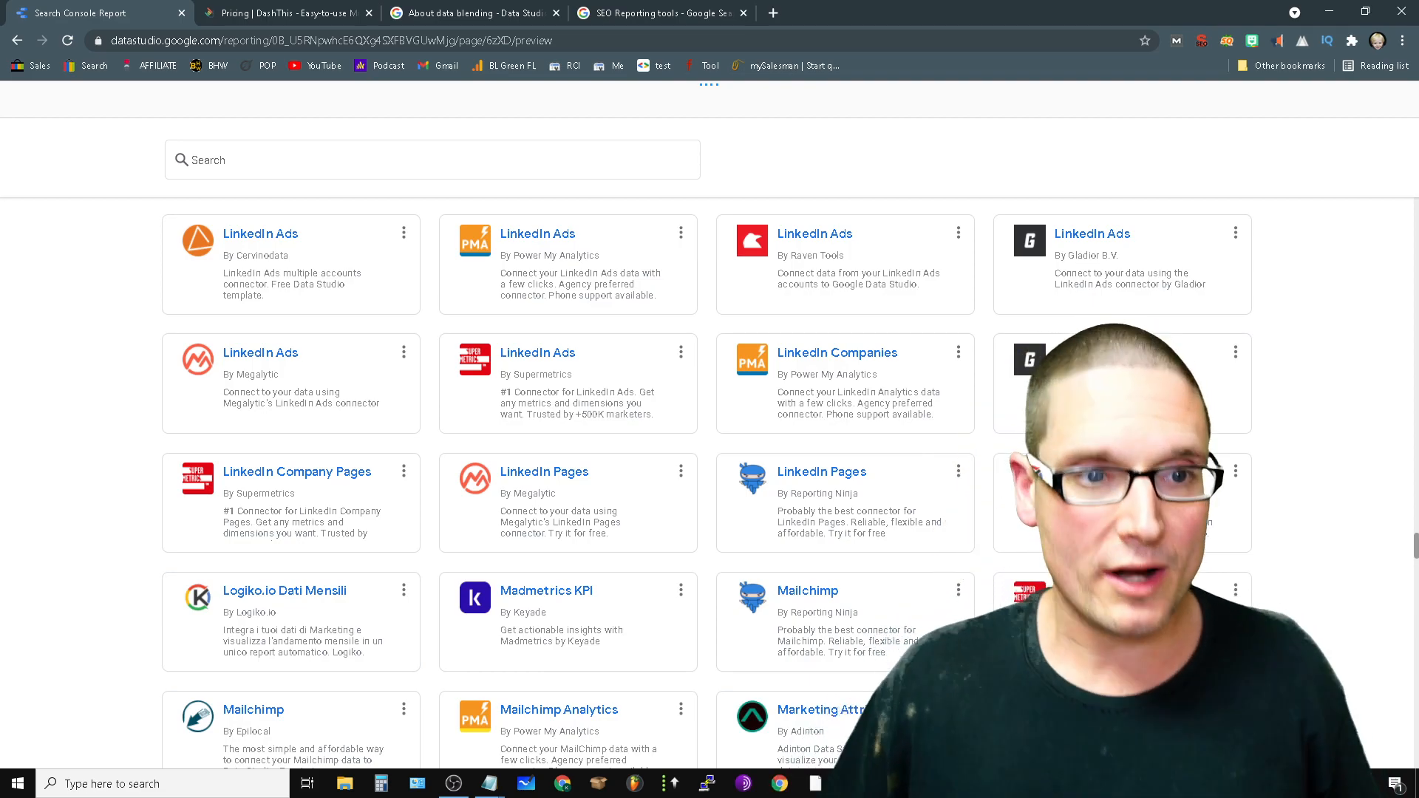
Cancel the copy prompt, preview the Google Ads Overview template, and return to the home page
left_click(16, 40)
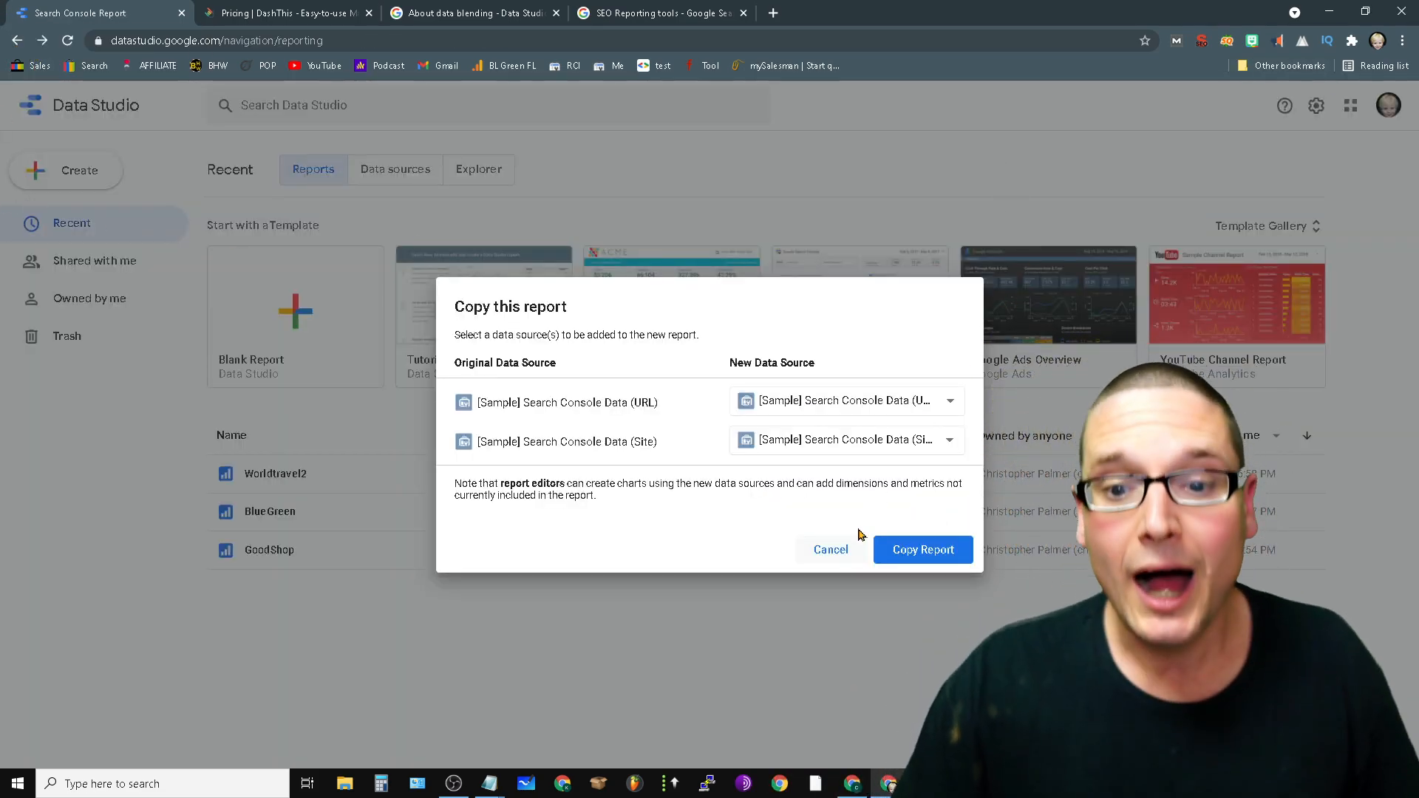
left_click(838, 555)
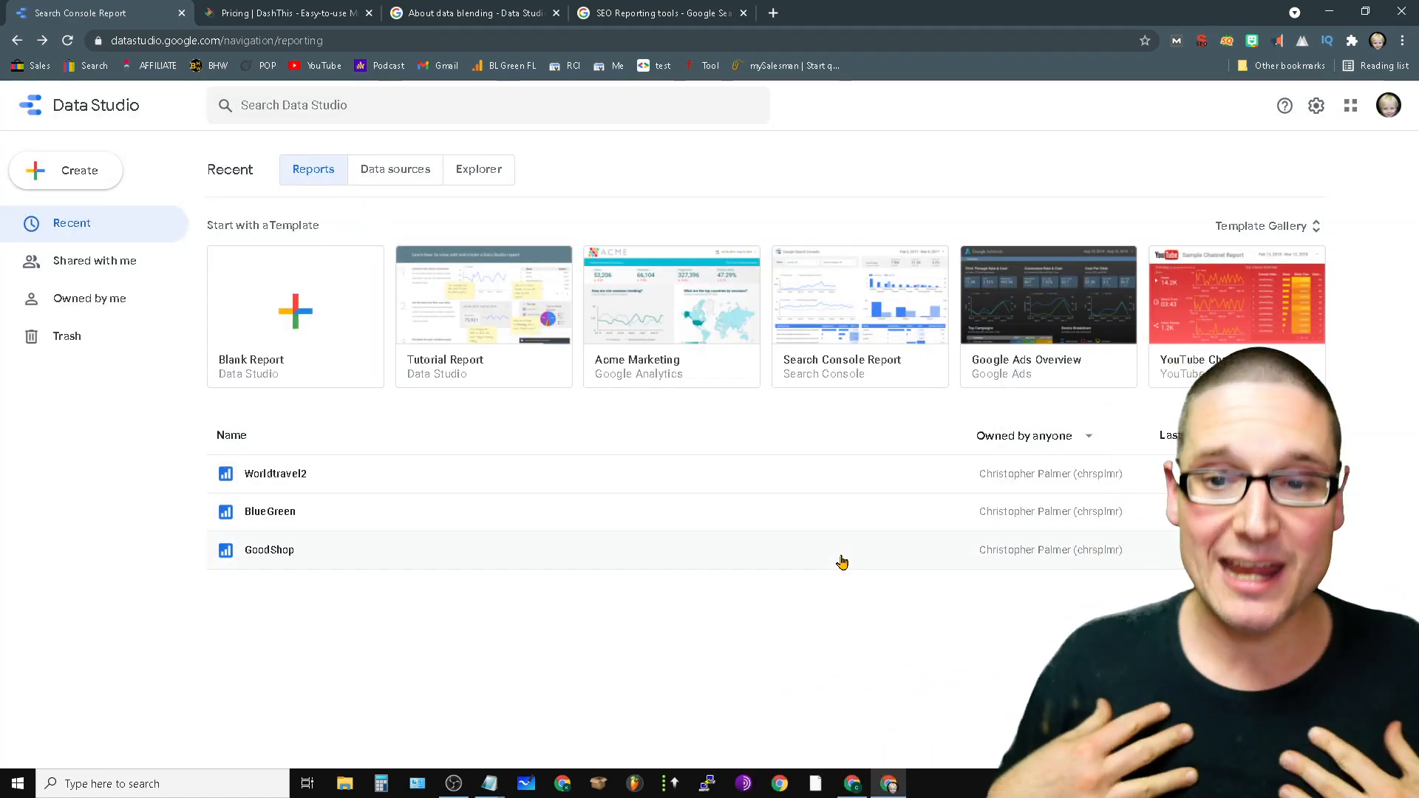
left_click(1049, 300)
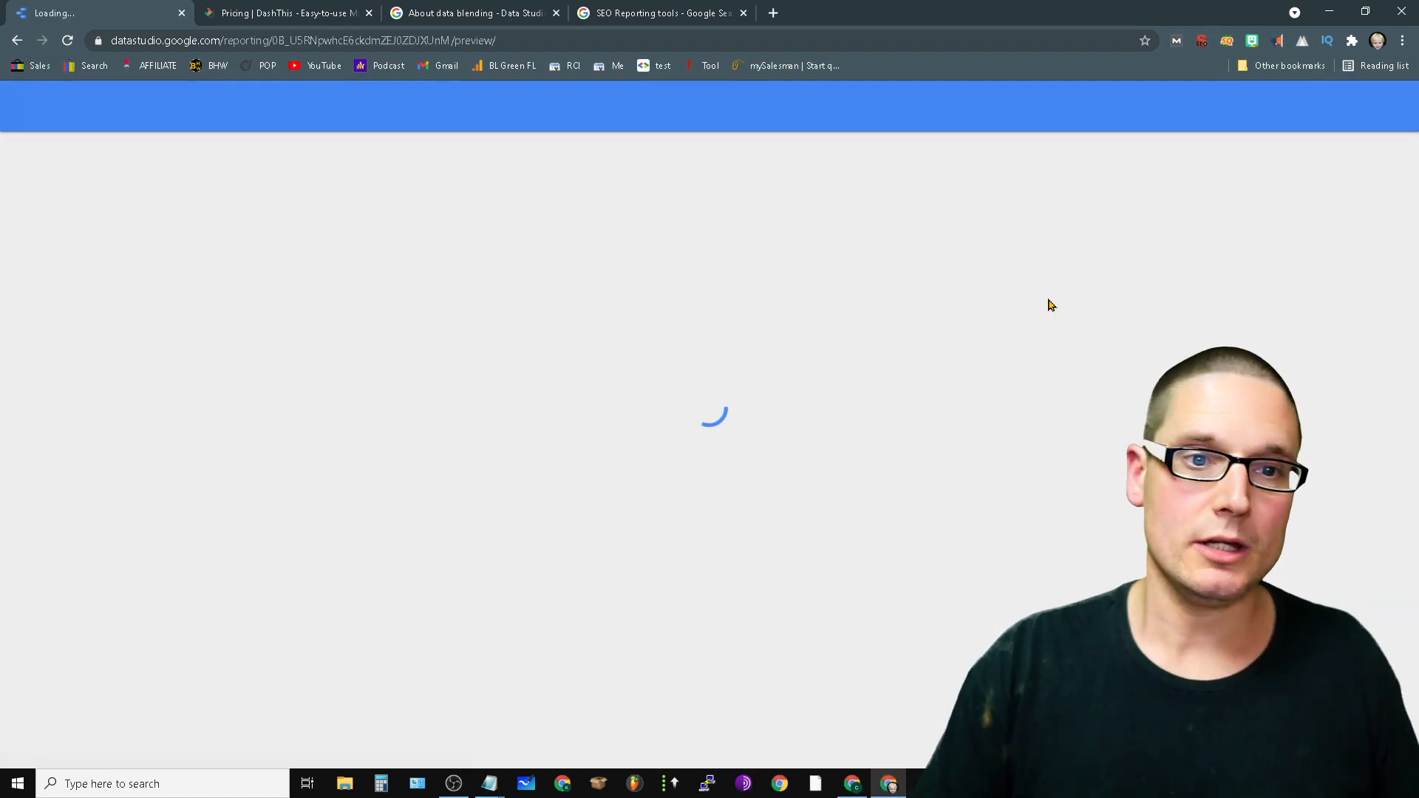
scroll(774, 253, "up", 3)
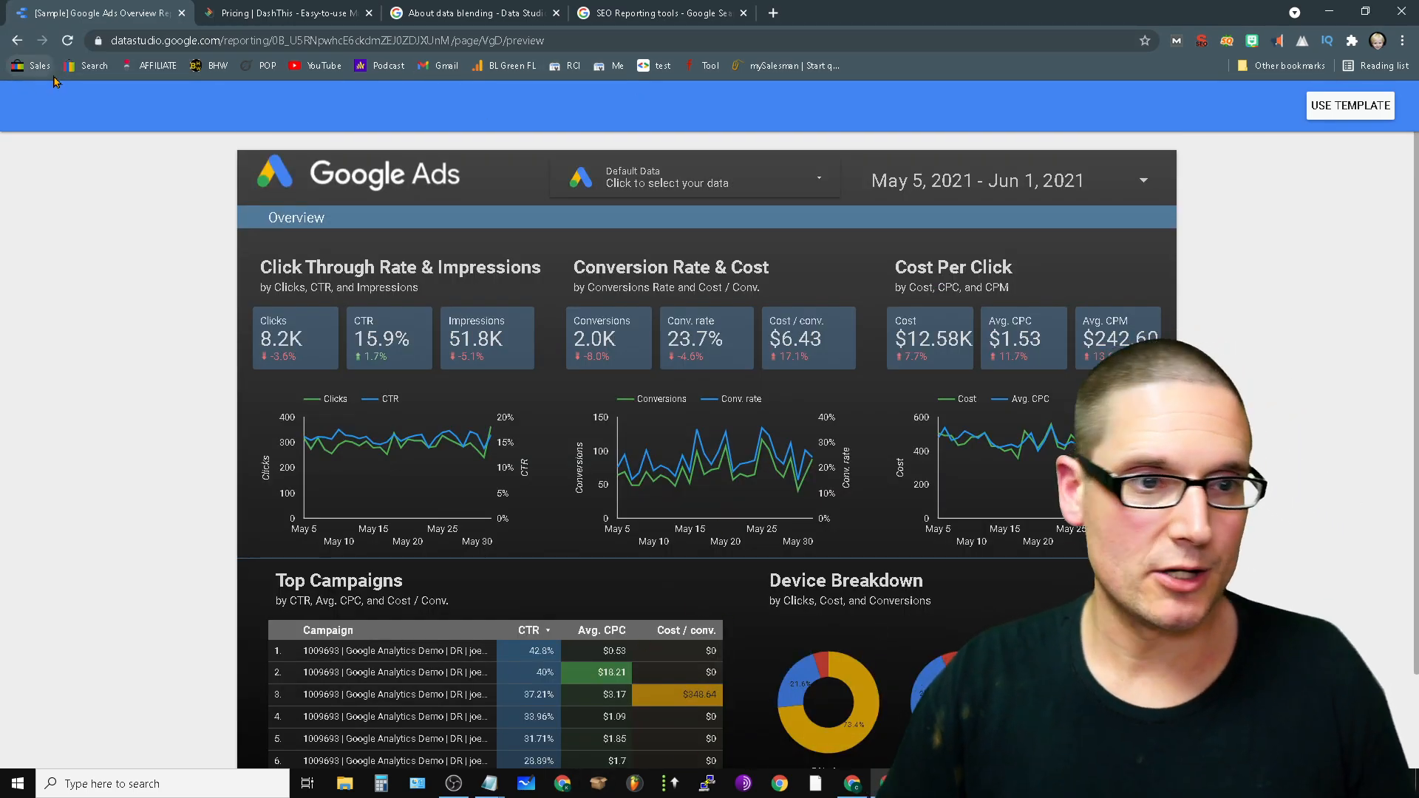
left_click(17, 40)
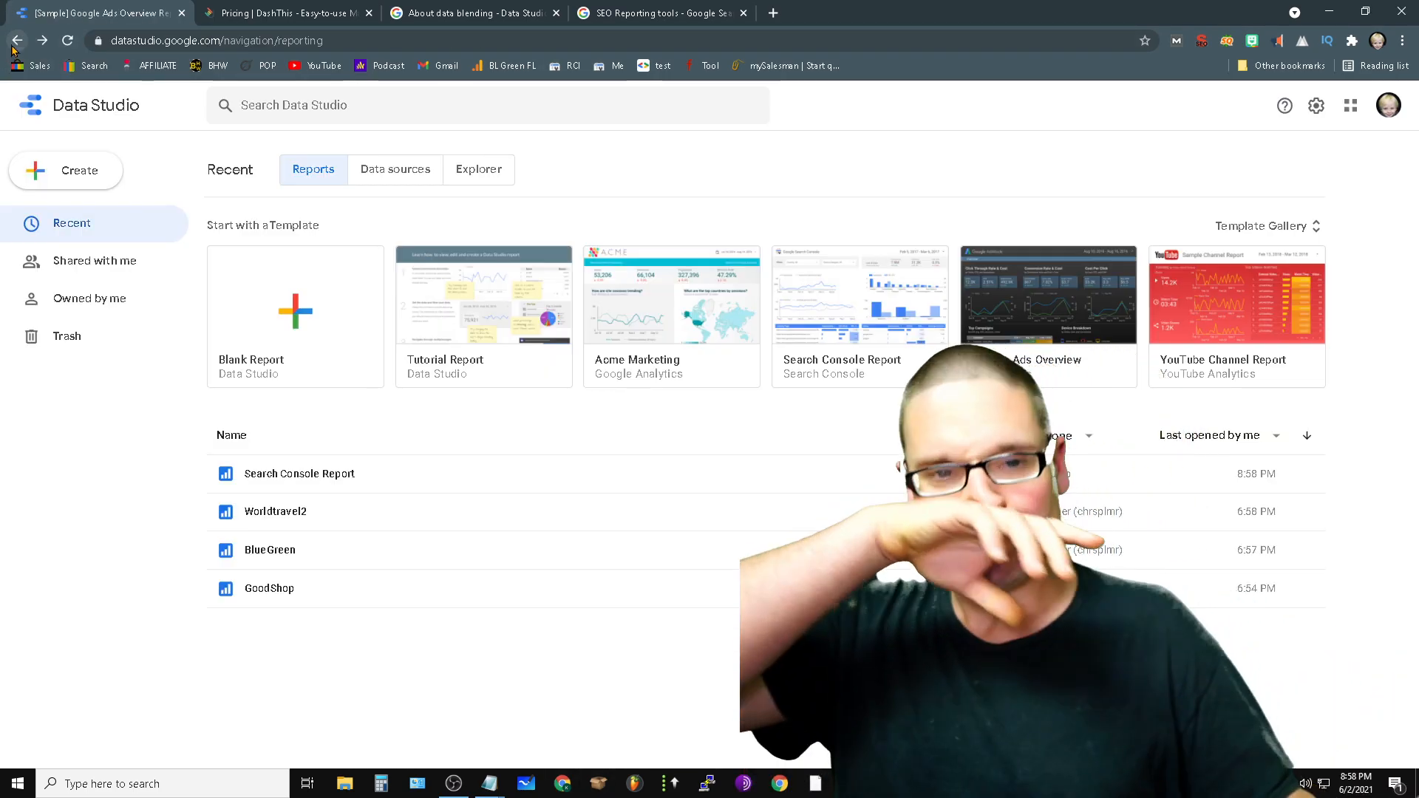